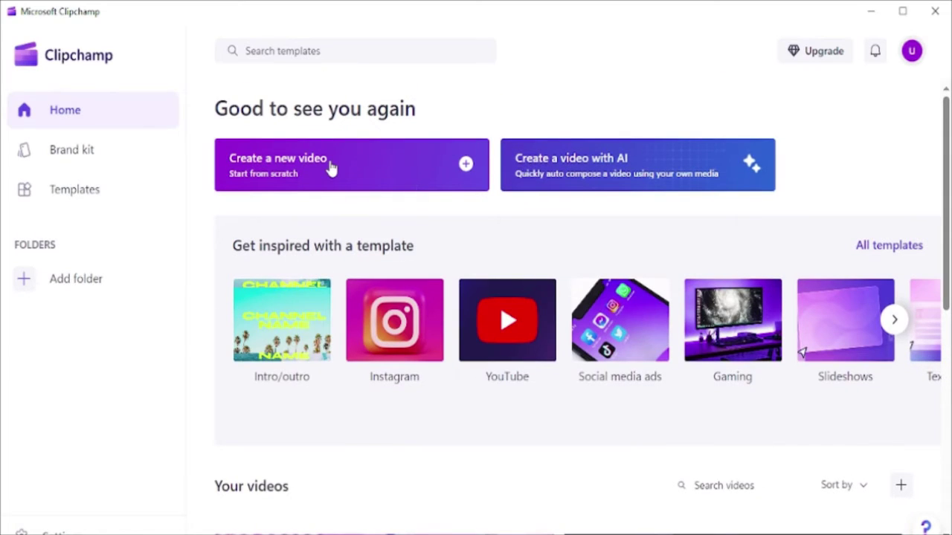
Step: Start a new video and open the Intro/outro collection in a widened Templates panel
{"action": "left_click", "coordinate": [331, 168]}
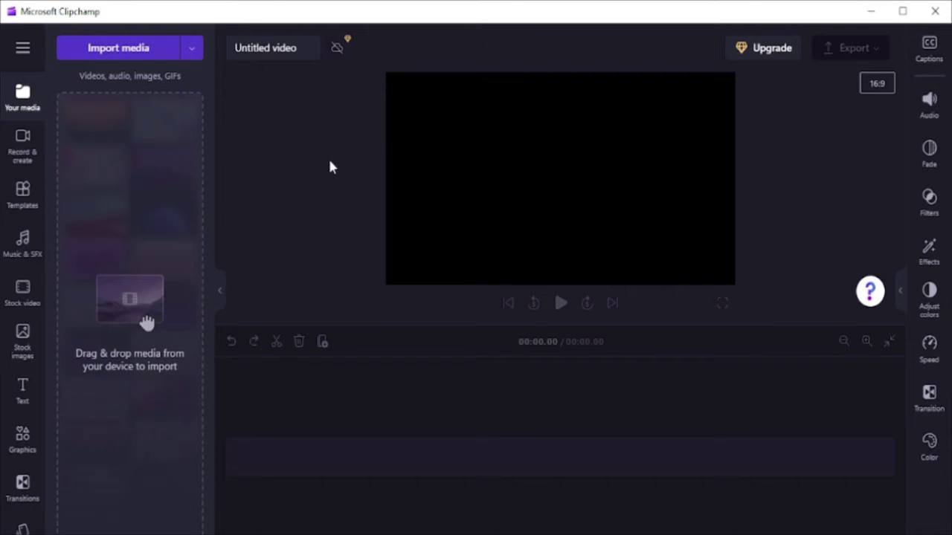
{"action": "left_click", "coordinate": [29, 208]}
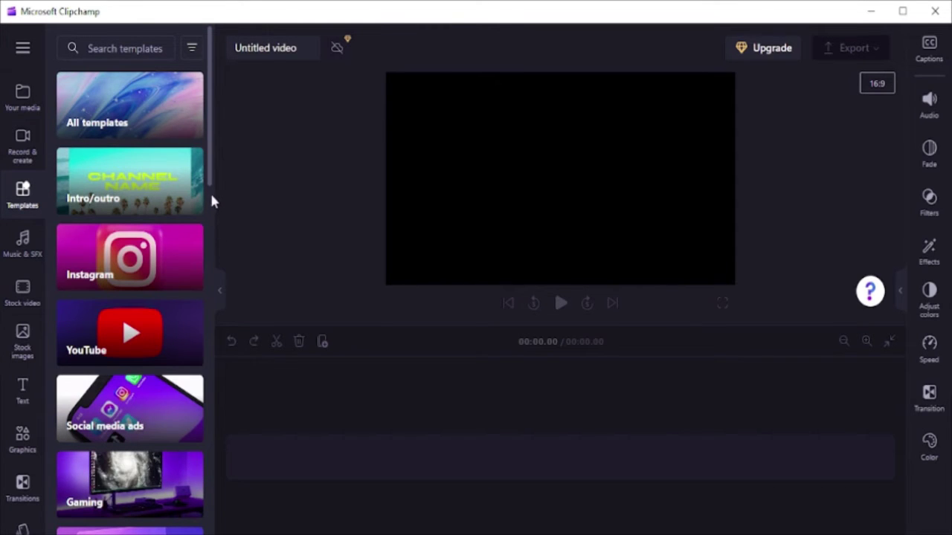
{"action": "left_click_drag", "start_coordinate": [214, 186], "coordinate": [372, 200]}
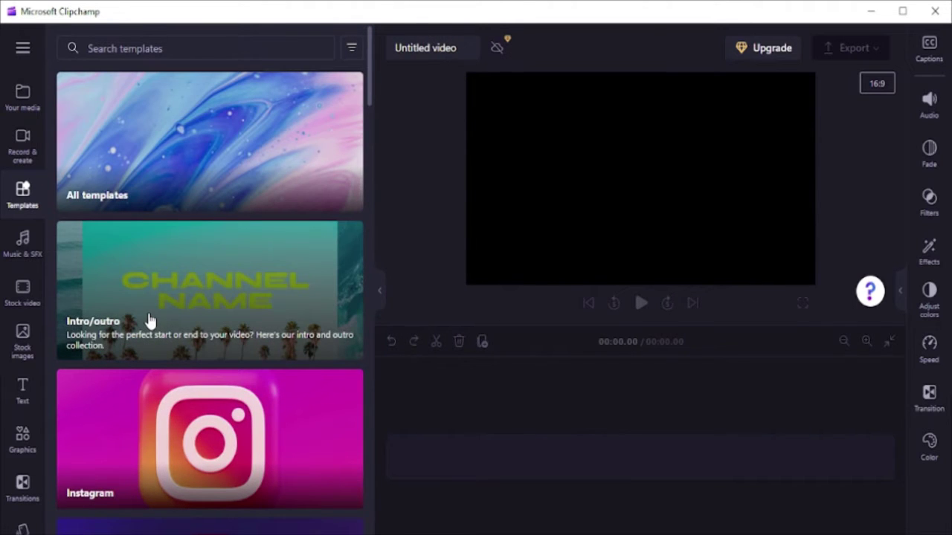
{"action": "left_click", "coordinate": [149, 320]}
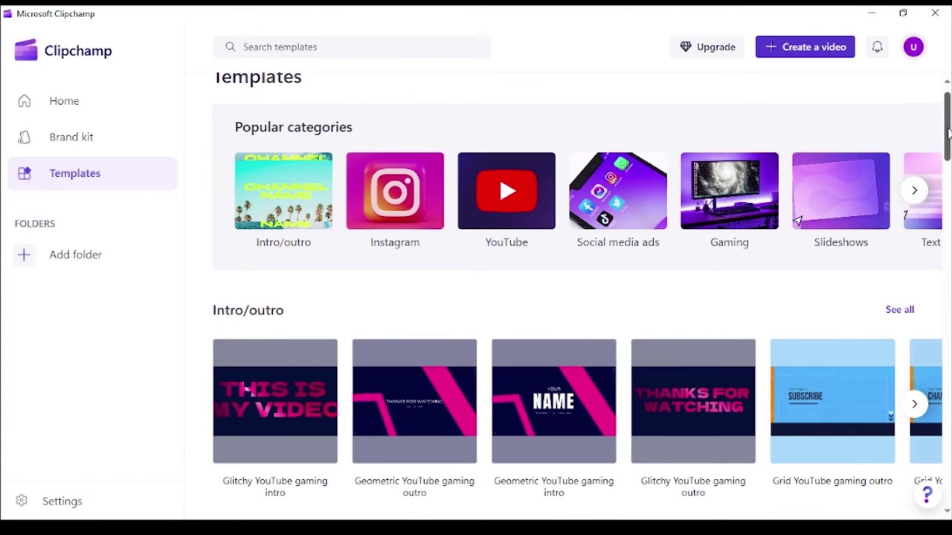
Step: Scroll through the Intro/outro template categories to review the gaming intros and outros
{"action": "left_click_drag", "start_coordinate": [947, 130], "coordinate": [948, 154]}
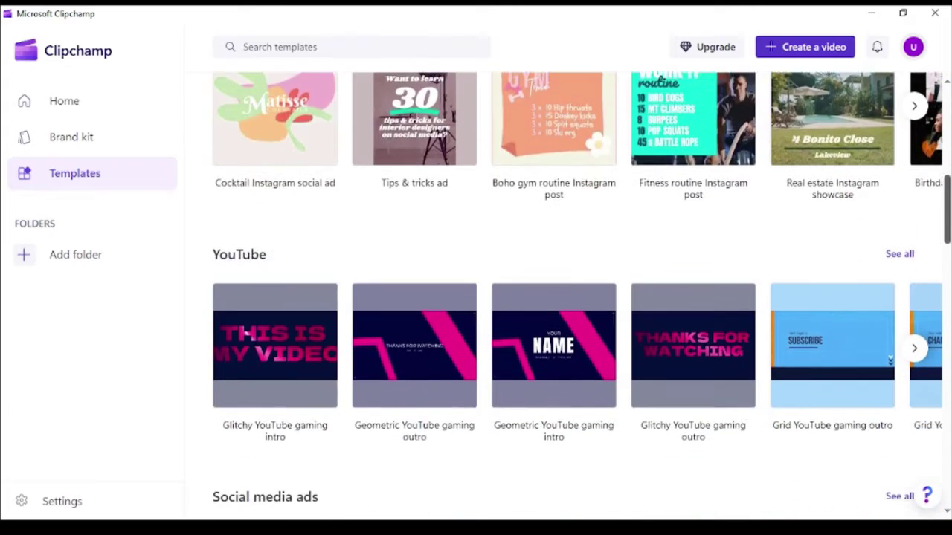
{"action": "left_click_drag", "start_coordinate": [949, 155], "coordinate": [949, 222]}
{"action": "scroll", "coordinate": [565, 298], "scroll_direction": "down", "scroll_amount": 1}
{"action": "scroll", "coordinate": [566, 297], "scroll_direction": "down", "scroll_amount": 2}
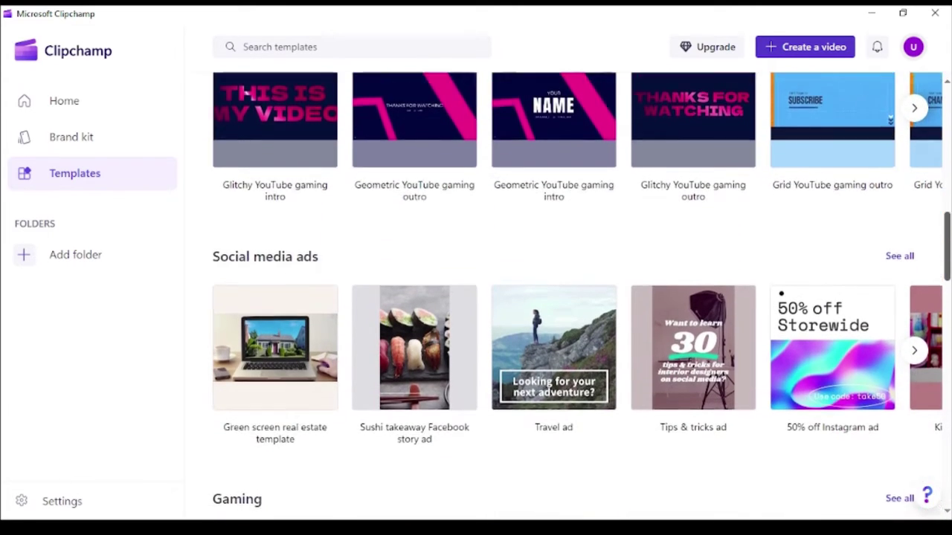
{"action": "scroll", "coordinate": [566, 297], "scroll_direction": "down", "scroll_amount": 2}
{"action": "left_click_drag", "start_coordinate": [948, 275], "coordinate": [947, 149]}
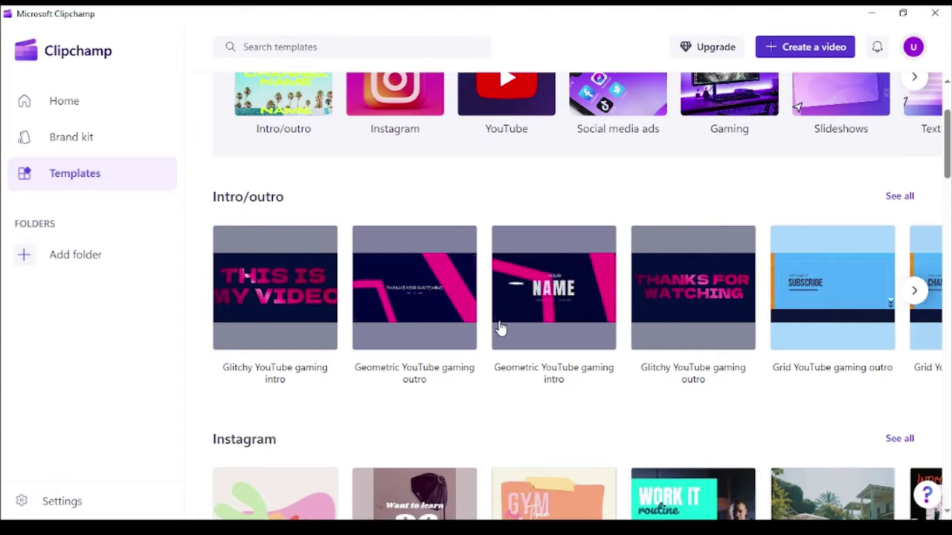
Step: Add the Geometric YouTube gaming intro template and enlarge the timeline area
{"action": "left_click", "coordinate": [419, 329]}
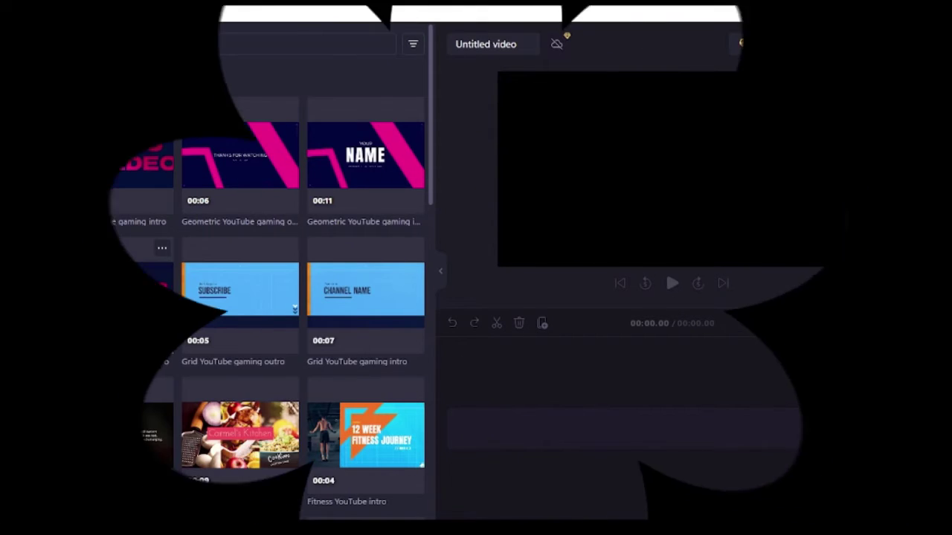
{"action": "mouse_move", "coordinate": [366, 155]}
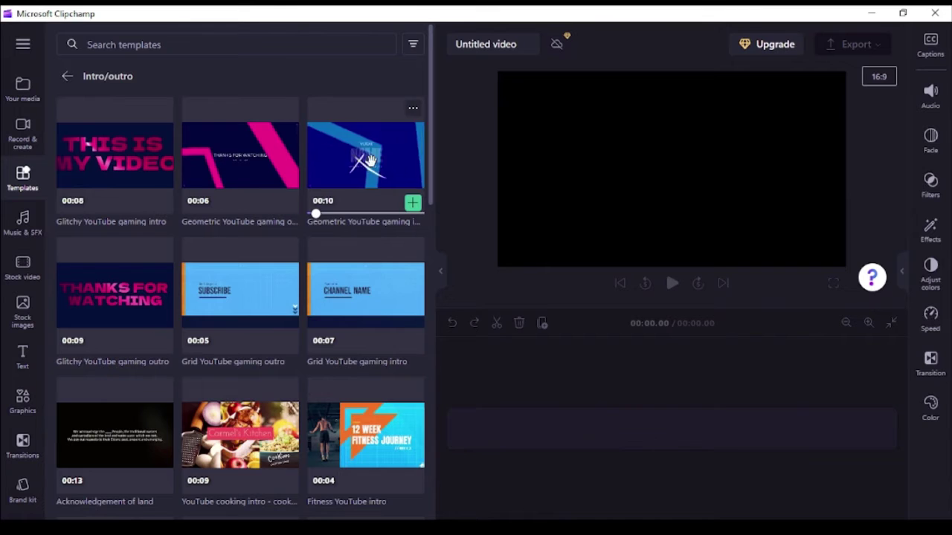
{"action": "left_click", "coordinate": [413, 204]}
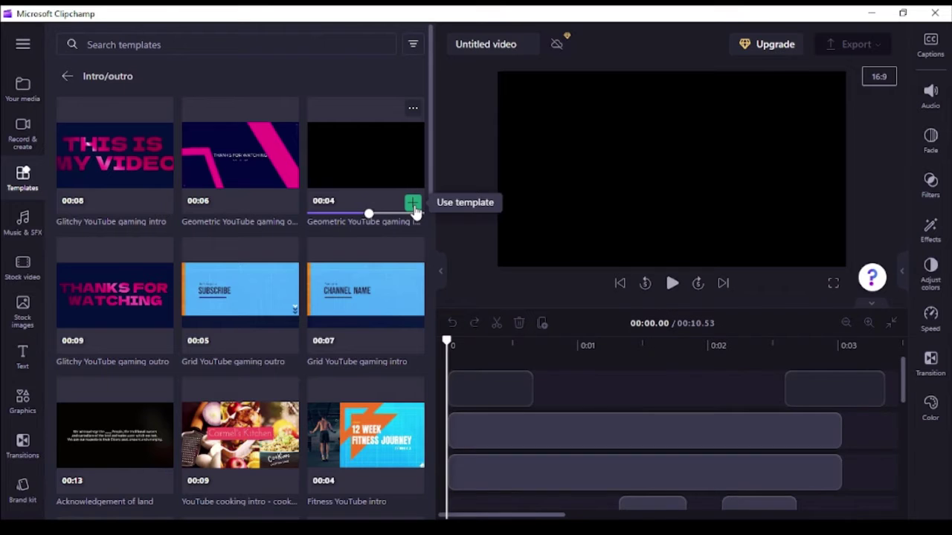
{"action": "left_click", "coordinate": [441, 271]}
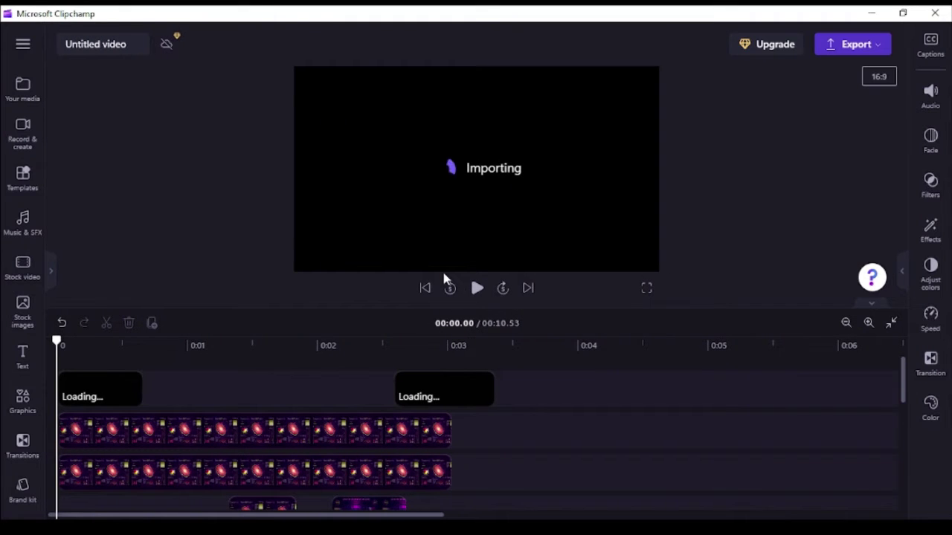
{"action": "left_click_drag", "start_coordinate": [442, 305], "coordinate": [448, 251]}
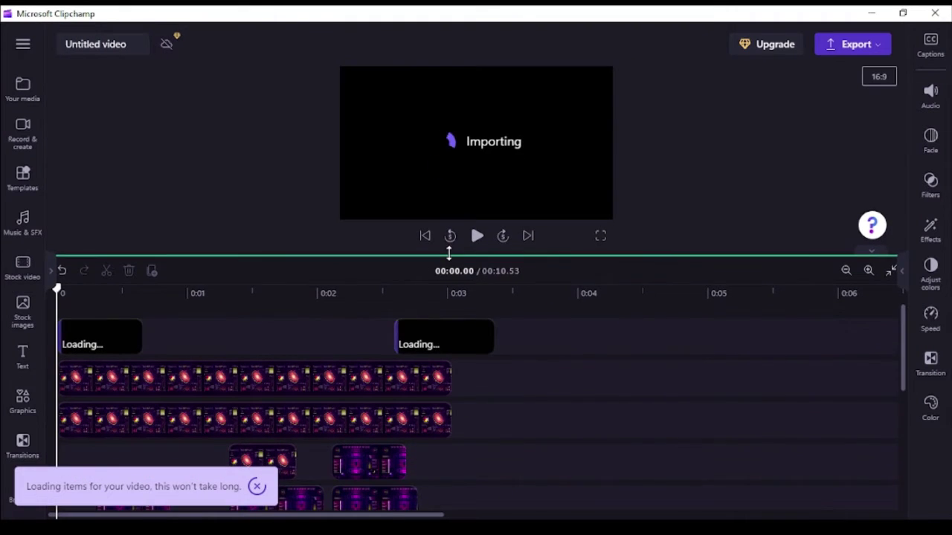
Step: Select the HUD video clips and the short lower-track clips to inspect them
{"action": "left_click", "coordinate": [289, 379]}
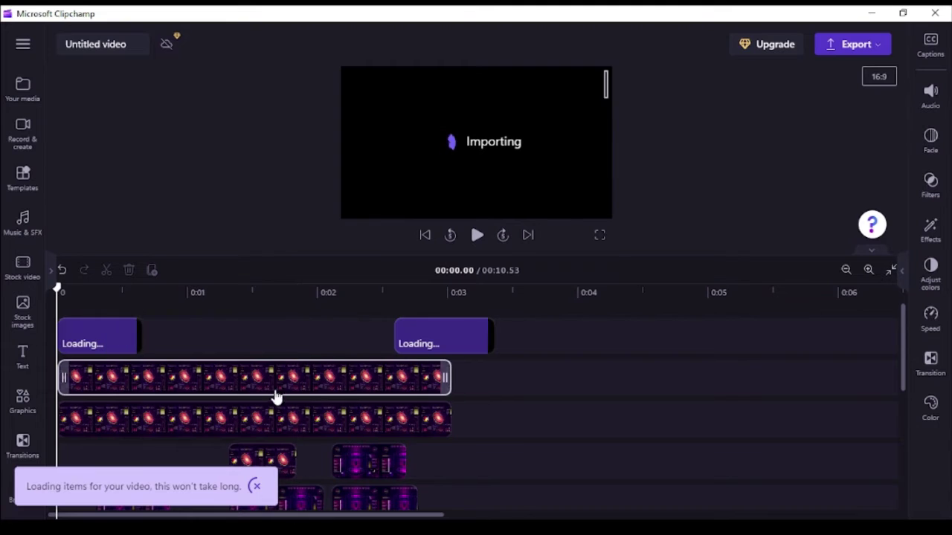
{"action": "left_click", "coordinate": [251, 432]}
{"action": "left_click", "coordinate": [264, 452]}
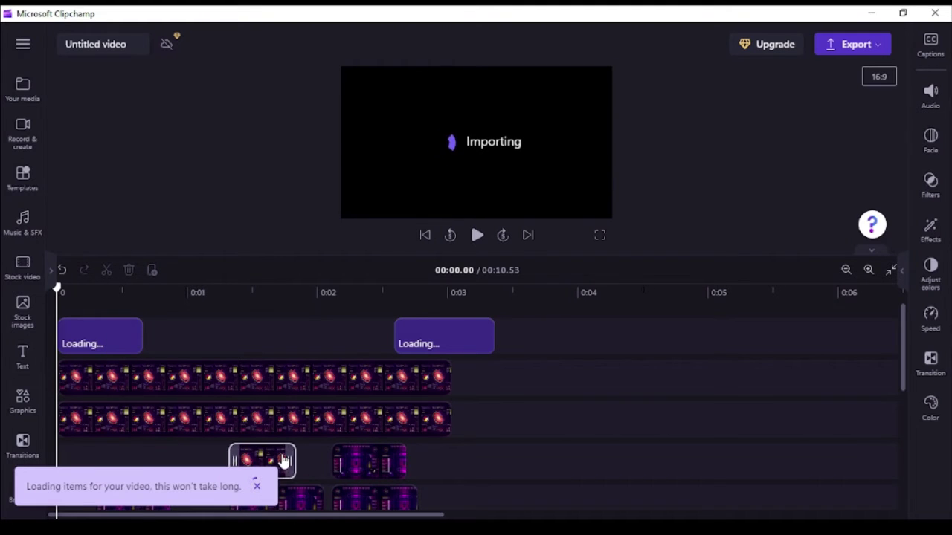
{"action": "left_click", "coordinate": [376, 460]}
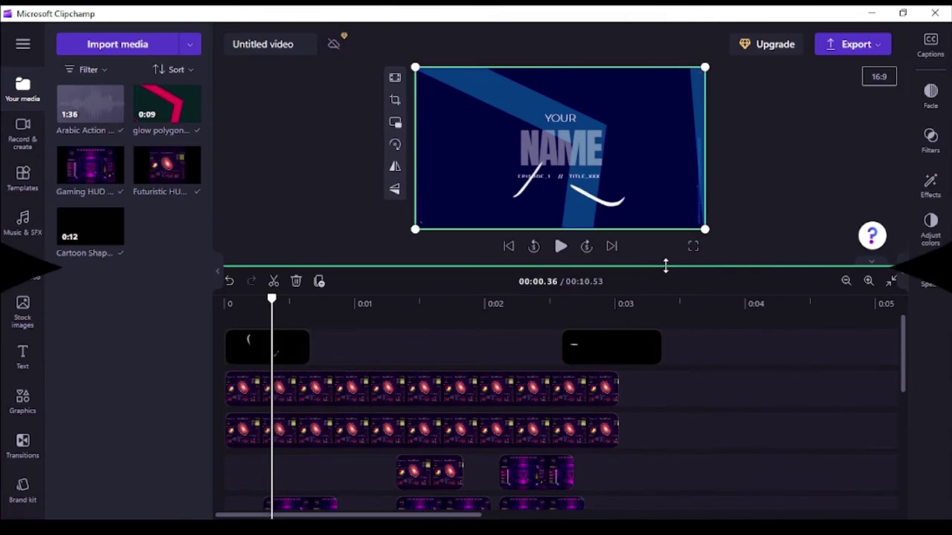
Step: Delete the text, graphic and audio clips, then the two remaining video clips
{"action": "left_click_drag", "start_coordinate": [665, 266], "coordinate": [669, 218]}
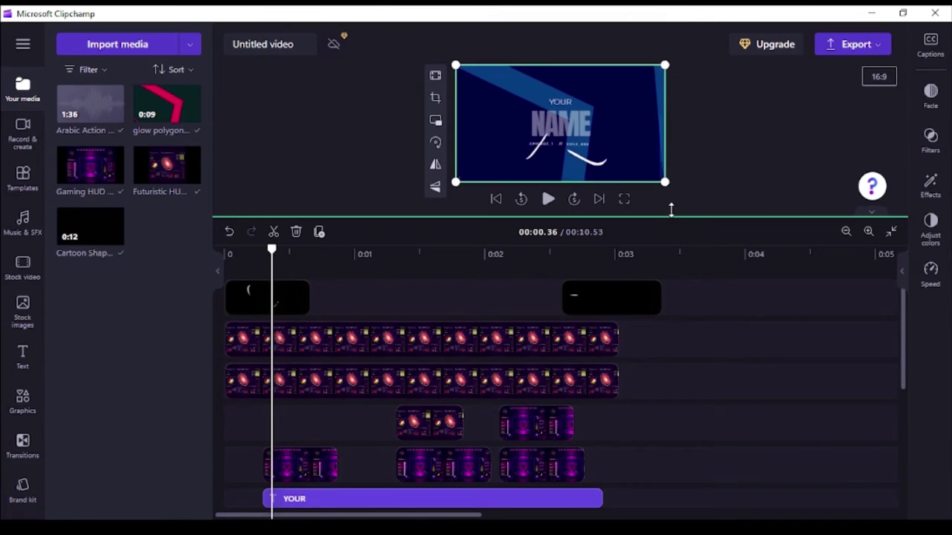
{"action": "left_click", "coordinate": [712, 300]}
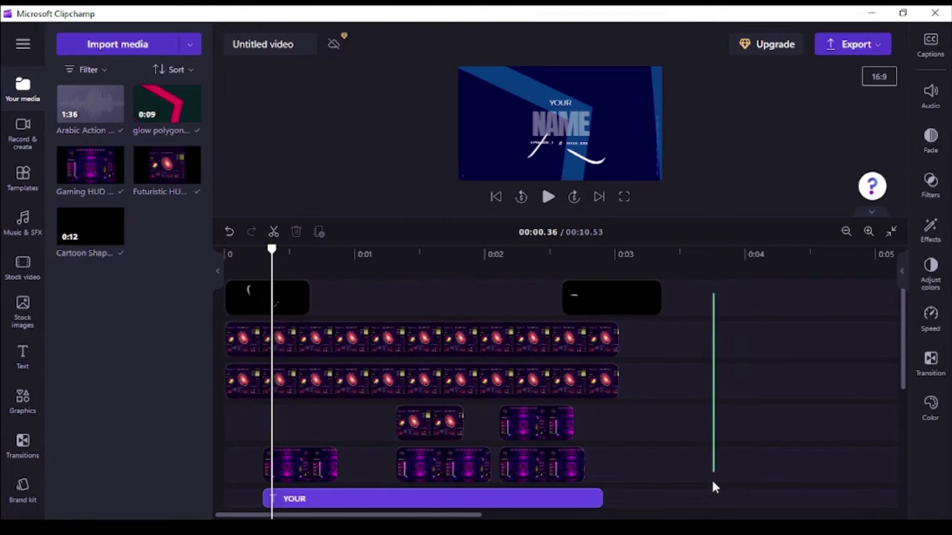
{"action": "scroll", "coordinate": [714, 483], "scroll_direction": "down", "scroll_amount": 1}
{"action": "scroll", "coordinate": [703, 508], "scroll_direction": "down", "scroll_amount": 2}
{"action": "scroll", "coordinate": [704, 508], "scroll_direction": "down", "scroll_amount": 2}
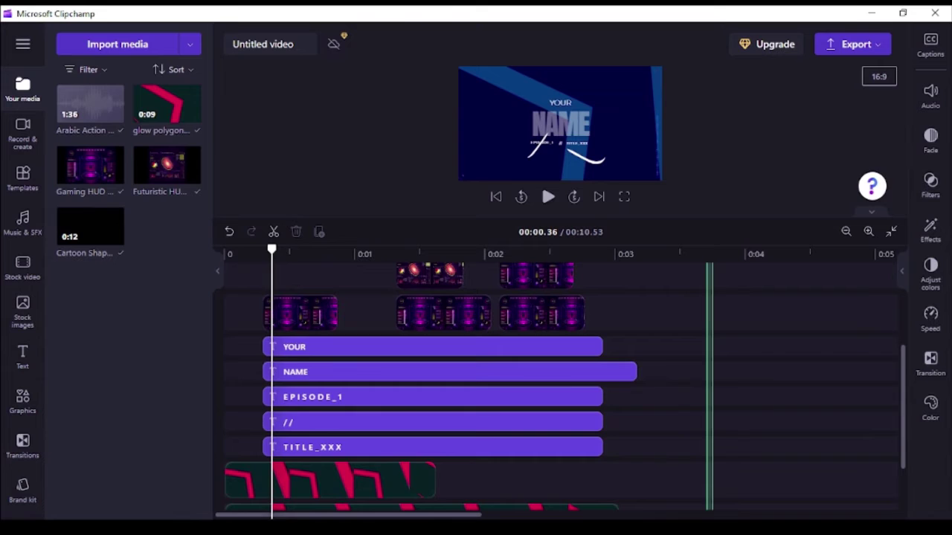
{"action": "scroll", "coordinate": [707, 512], "scroll_direction": "down", "scroll_amount": 1}
{"action": "scroll", "coordinate": [707, 512], "scroll_direction": "down", "scroll_amount": 1}
{"action": "left_click_drag", "start_coordinate": [658, 512], "coordinate": [383, 503]}
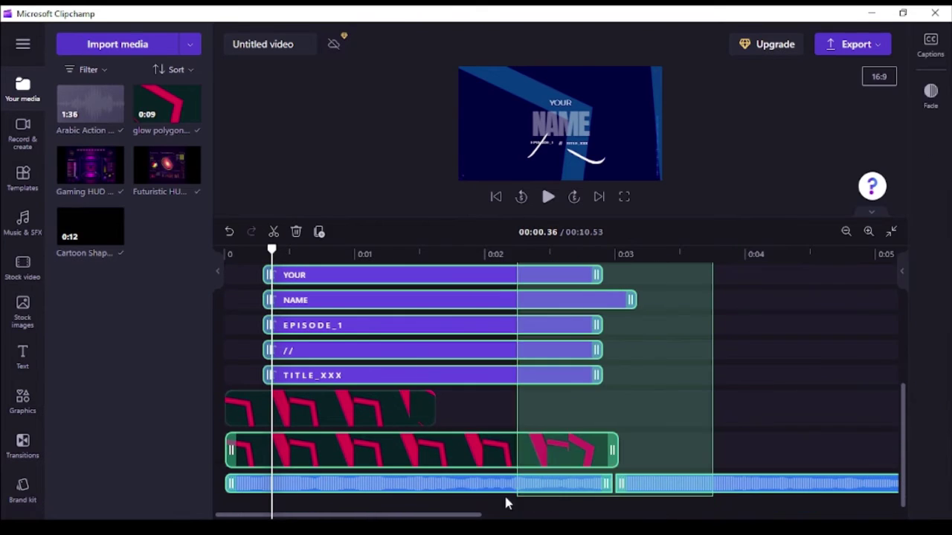
{"action": "left_click", "coordinate": [296, 232]}
{"action": "left_click_drag", "start_coordinate": [394, 365], "coordinate": [206, 419]}
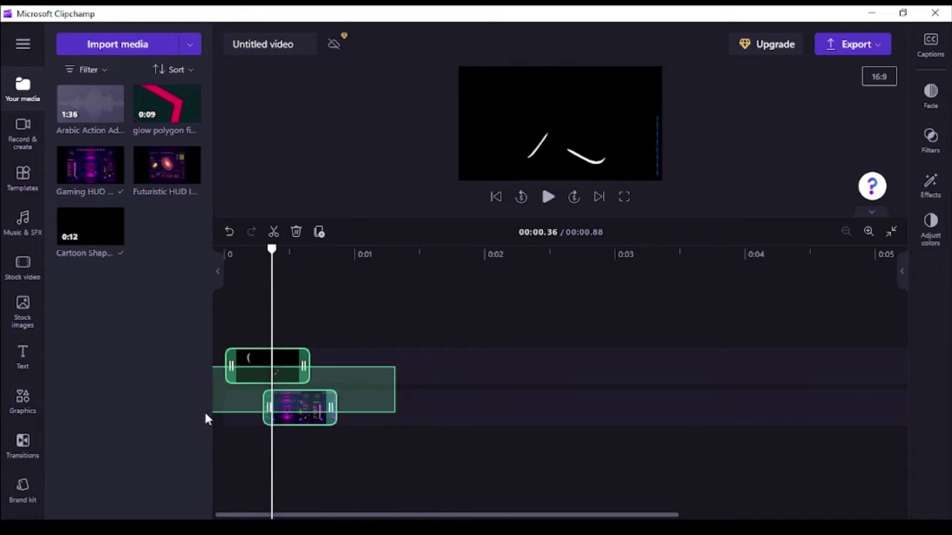
{"action": "left_click", "coordinate": [295, 232]}
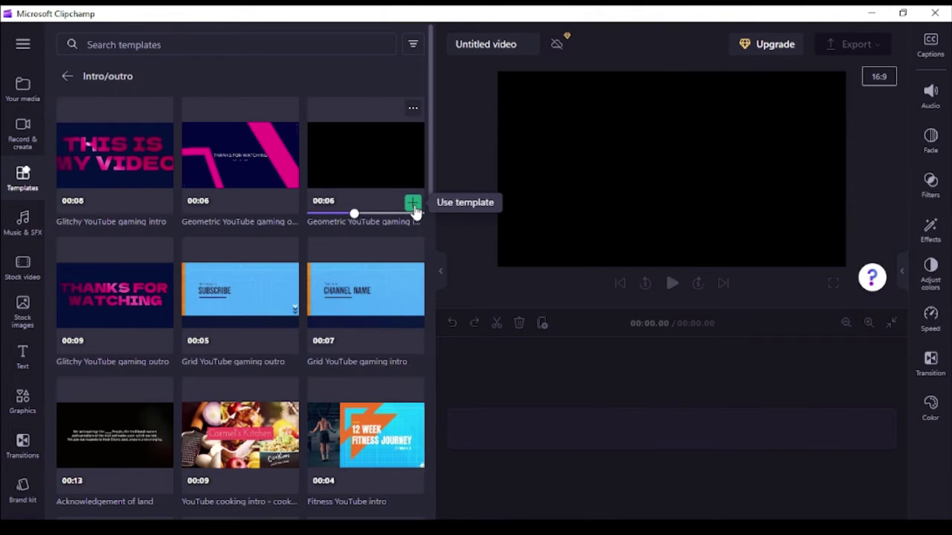
Step: Re-add the Geometric YouTube gaming intro template and collapse the templates panel
{"action": "left_click", "coordinate": [413, 204]}
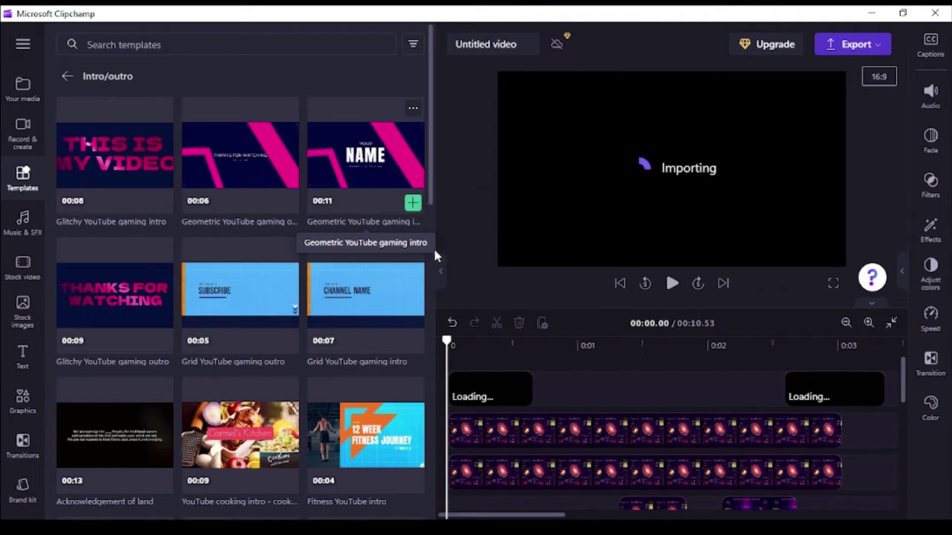
{"action": "left_click", "coordinate": [441, 274]}
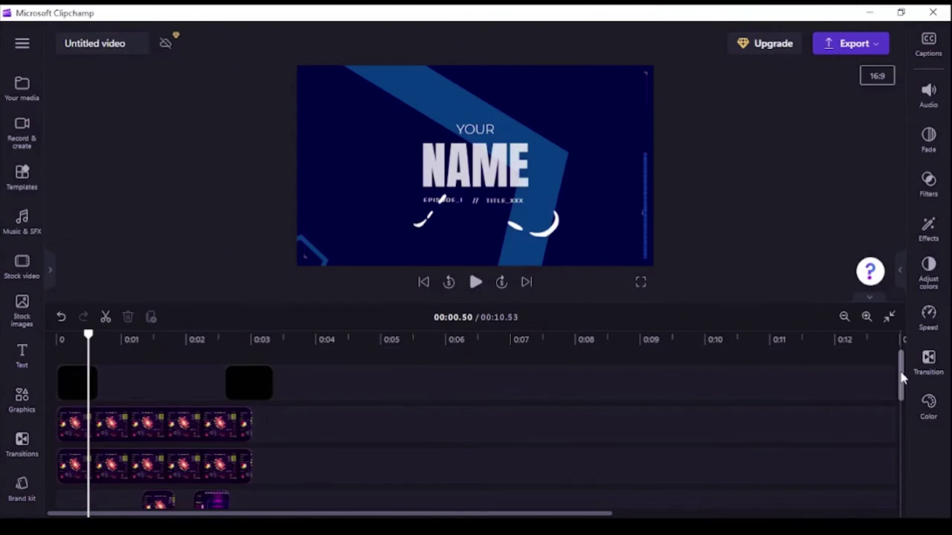
Step: Select the NAME text clip and show its Text settings panel
{"action": "left_click_drag", "start_coordinate": [902, 383], "coordinate": [897, 449]}
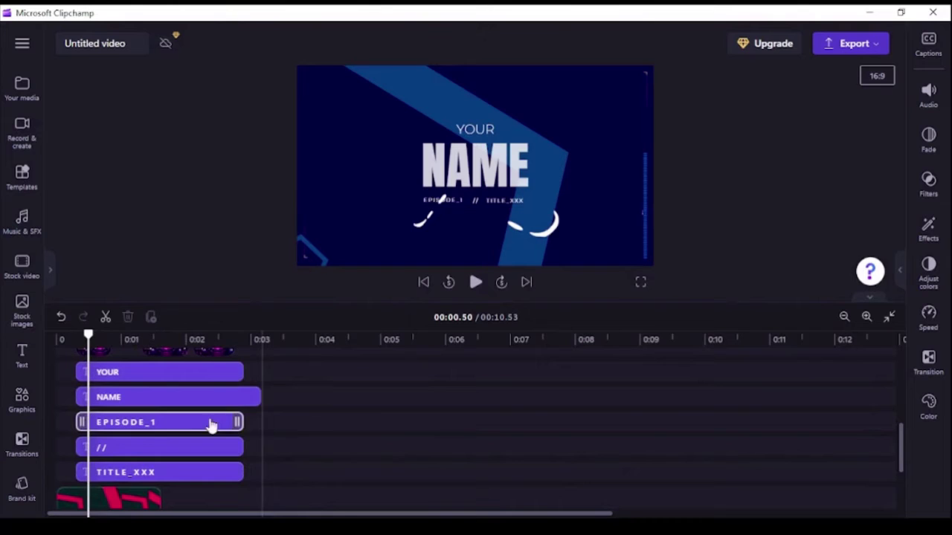
{"action": "left_click", "coordinate": [175, 404]}
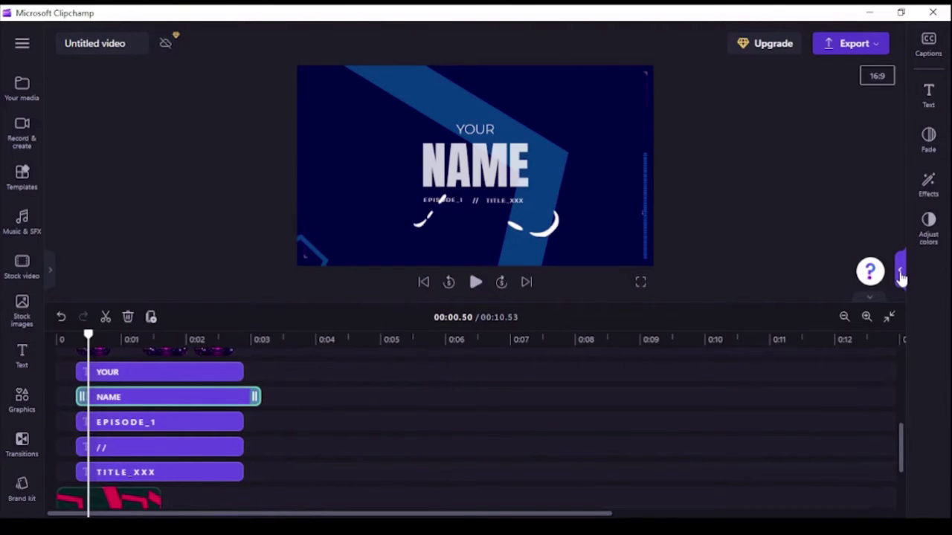
{"action": "left_click", "coordinate": [900, 276]}
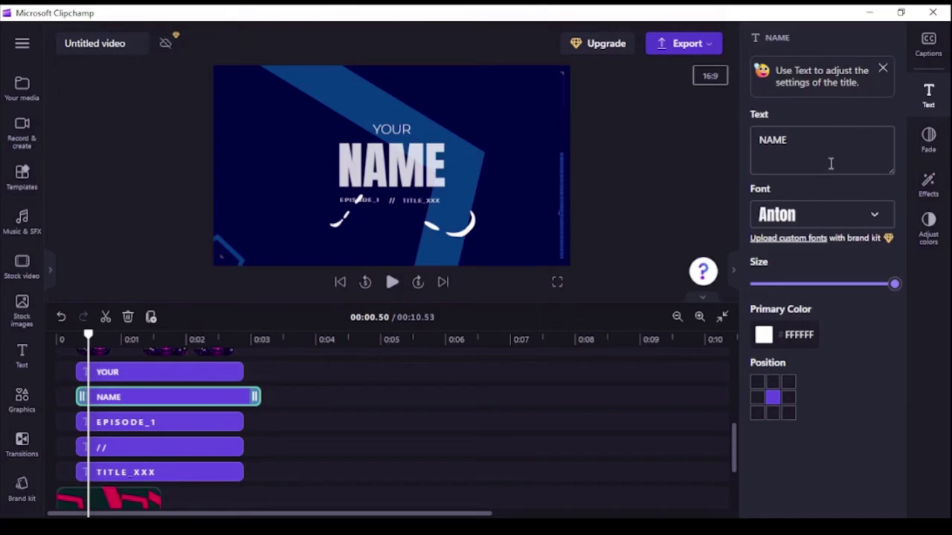
Step: Replace the NAME placeholder text with 'Voila'
{"action": "left_click", "coordinate": [825, 151]}
{"action": "key", "text": "ctrl+a"}
{"action": "key", "text": "BackSpace"}
{"action": "type", "text": "V"}
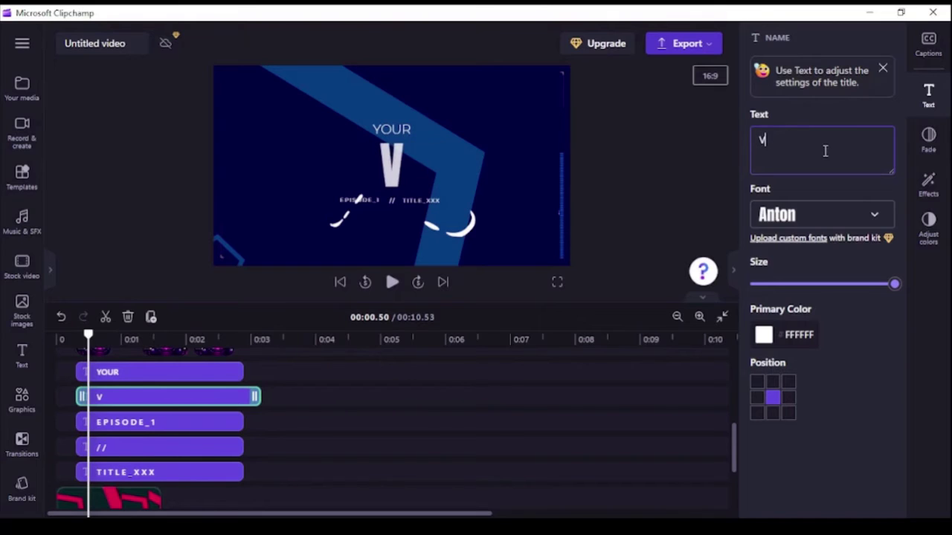
{"action": "type", "text": "oila"}
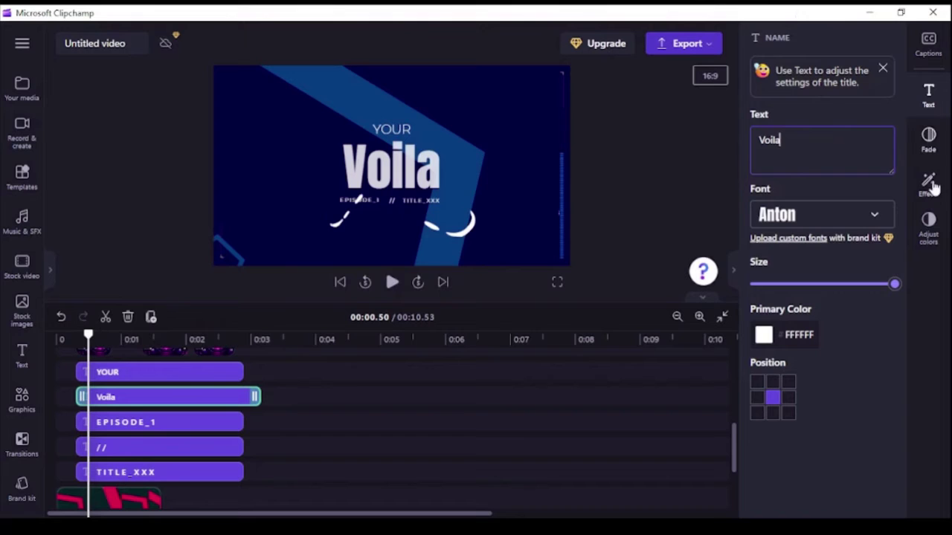
{"action": "left_click", "coordinate": [879, 220]}
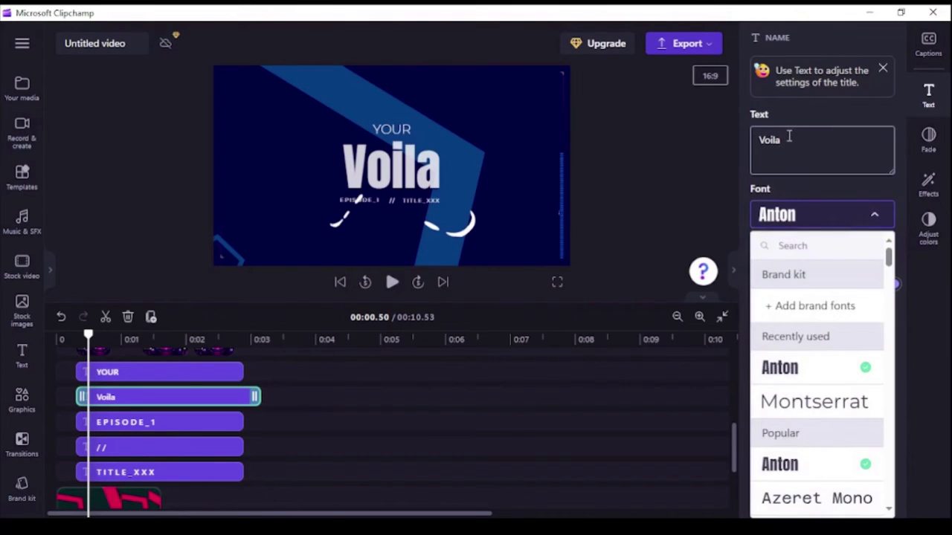
{"action": "left_click", "coordinate": [734, 143]}
{"action": "left_click", "coordinate": [814, 216]}
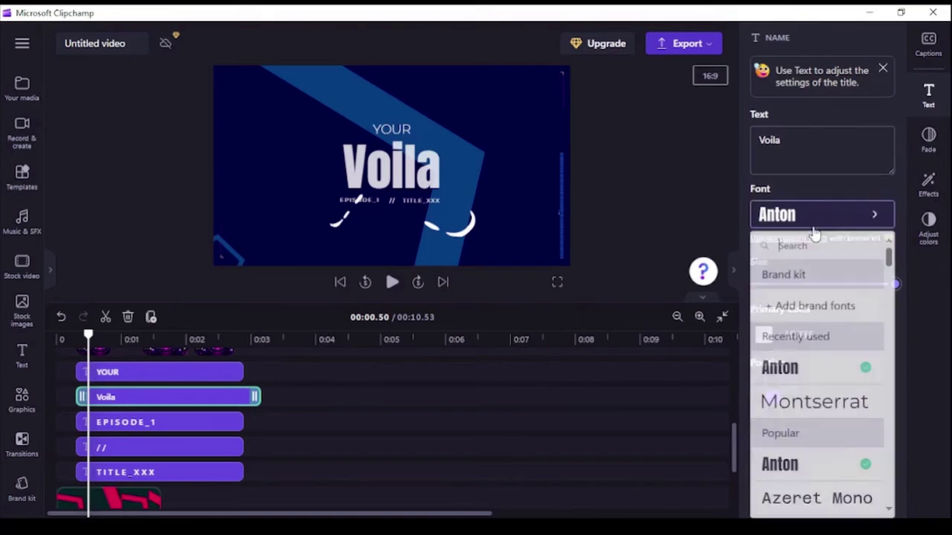
{"action": "left_click", "coordinate": [795, 402]}
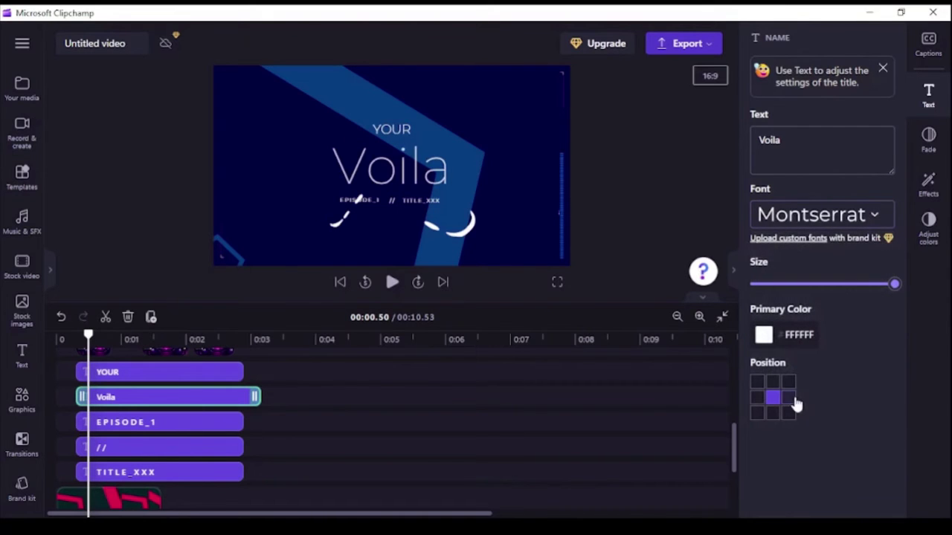
{"action": "left_click", "coordinate": [828, 217]}
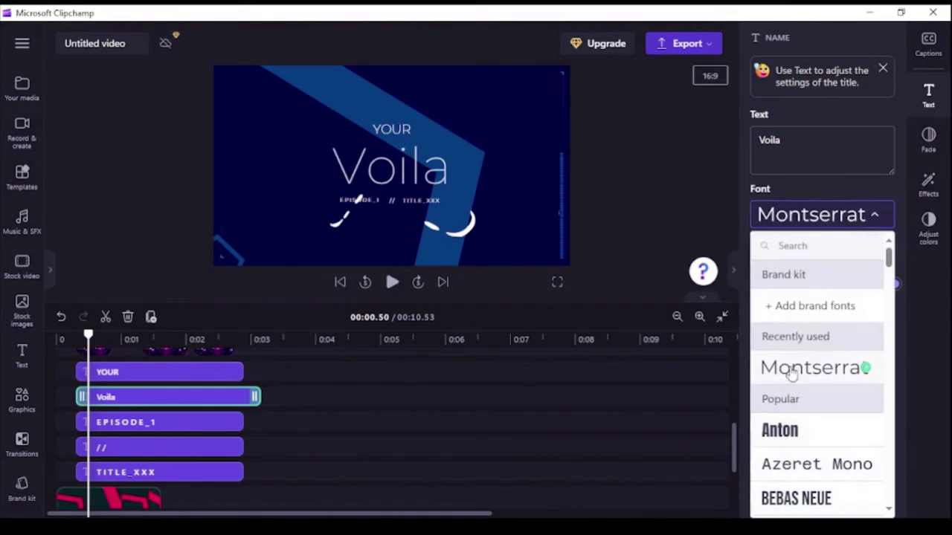
{"action": "left_click", "coordinate": [791, 438]}
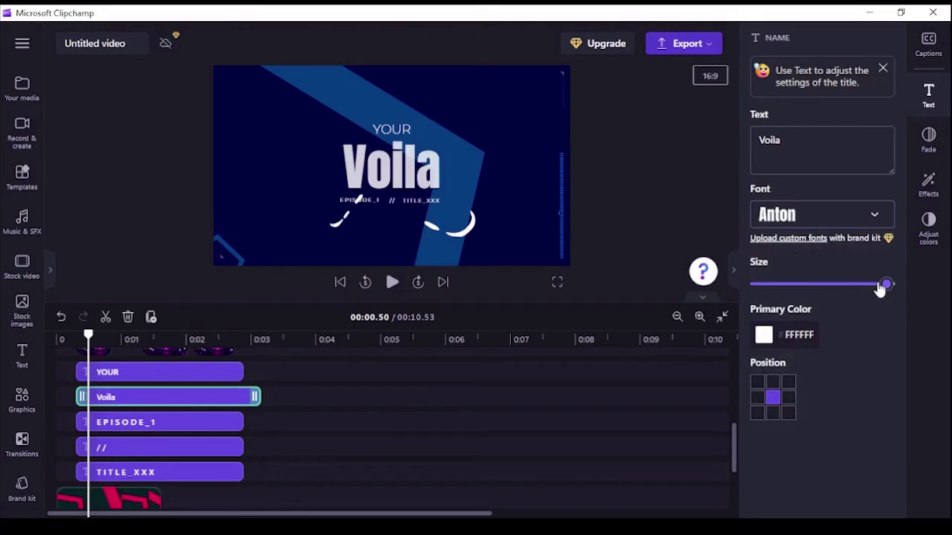
Step: Adjust the Voila title size and try orange and light blue colours
{"action": "mouse_move", "coordinate": [880, 289]}
{"action": "left_mouse_down"}
{"action": "mouse_move", "coordinate": [786, 288]}
{"action": "mouse_move", "coordinate": [905, 288]}
{"action": "left_mouse_up"}
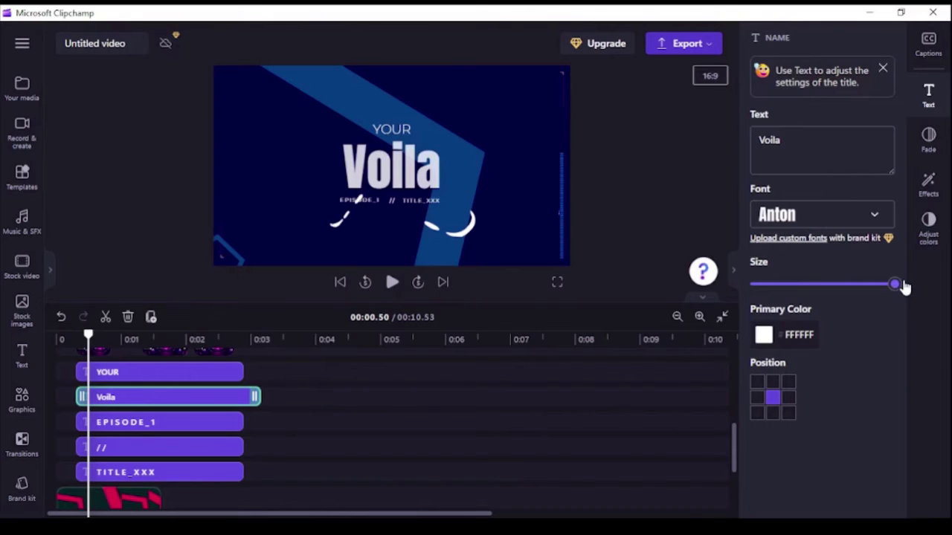
{"action": "left_click", "coordinate": [764, 335]}
{"action": "left_click", "coordinate": [789, 422]}
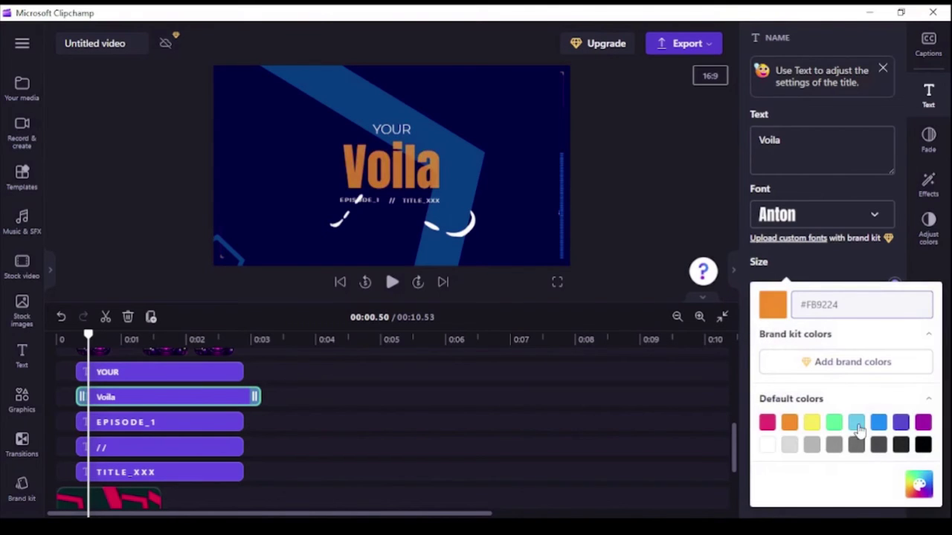
{"action": "left_click", "coordinate": [857, 423]}
Step: Try a custom magenta shade, then set the title colour back to white
{"action": "left_click", "coordinate": [919, 484]}
{"action": "type", "text": "234"}
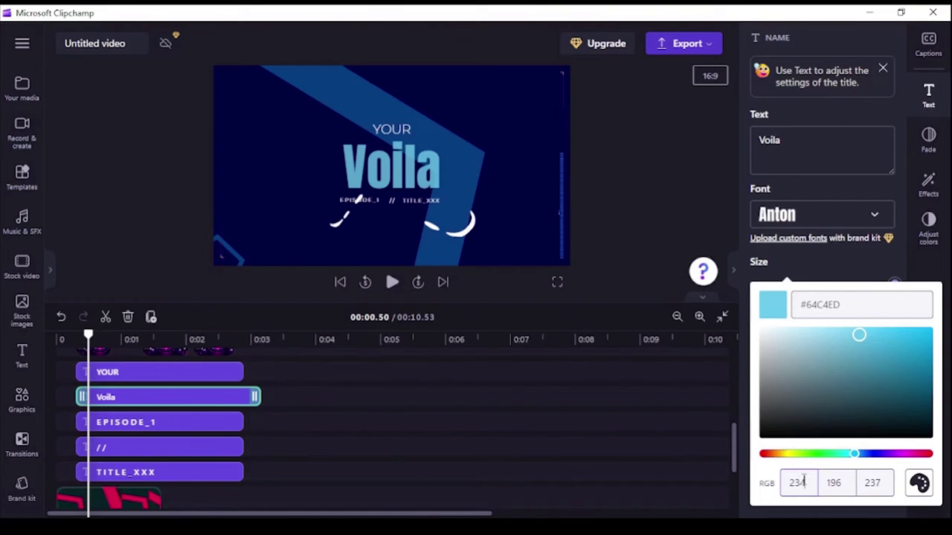
{"action": "key", "text": "Tab"}
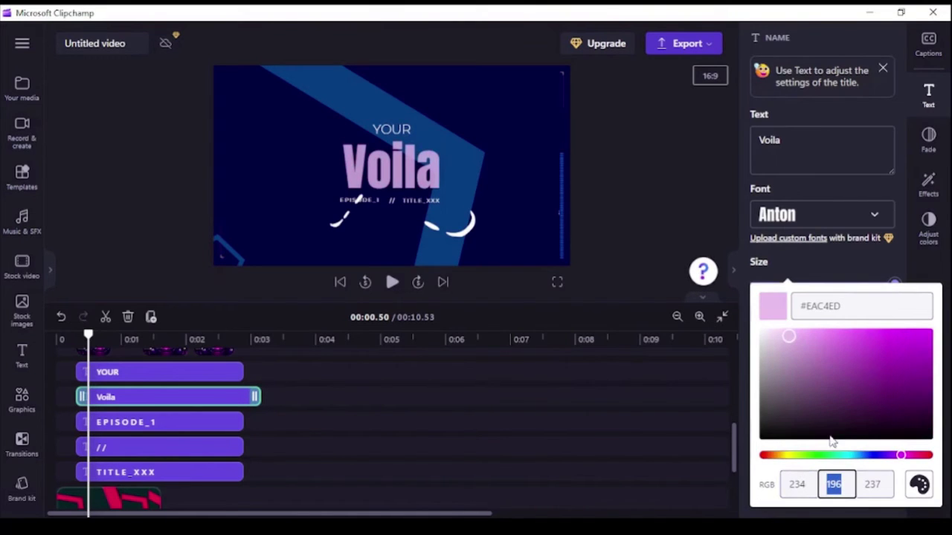
{"action": "left_click", "coordinate": [839, 348]}
{"action": "left_click", "coordinate": [766, 312]}
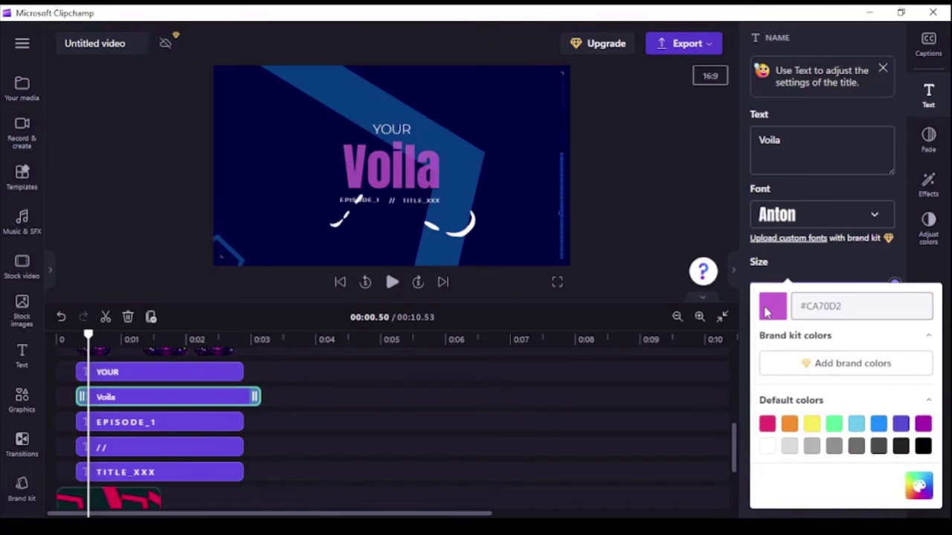
{"action": "left_click", "coordinate": [827, 272]}
{"action": "left_click", "coordinate": [769, 338]}
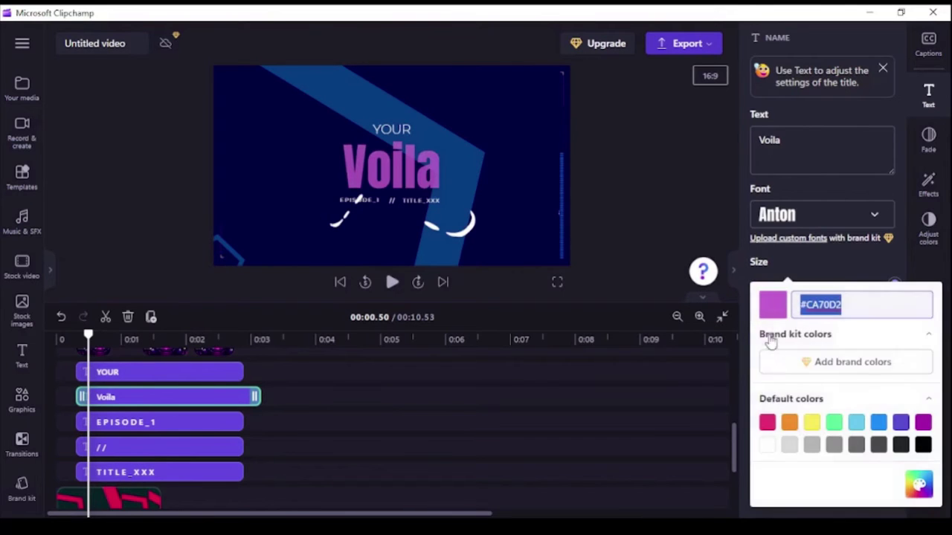
{"action": "left_click", "coordinate": [767, 445]}
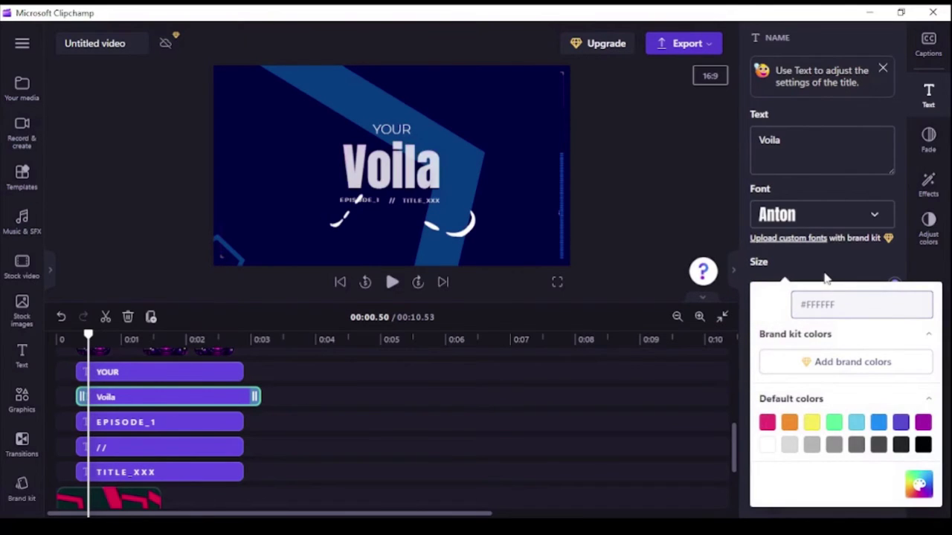
{"action": "left_click", "coordinate": [826, 270]}
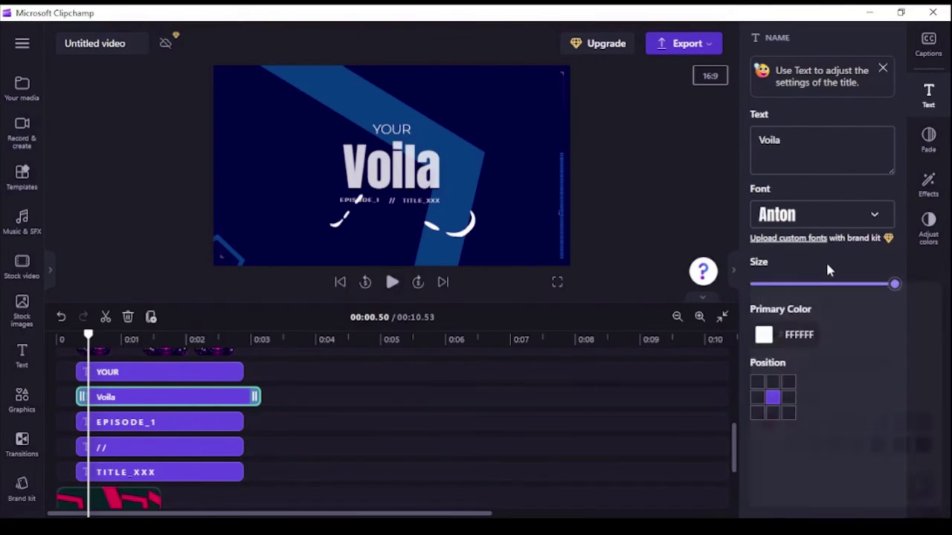
{"action": "left_click", "coordinate": [757, 398]}
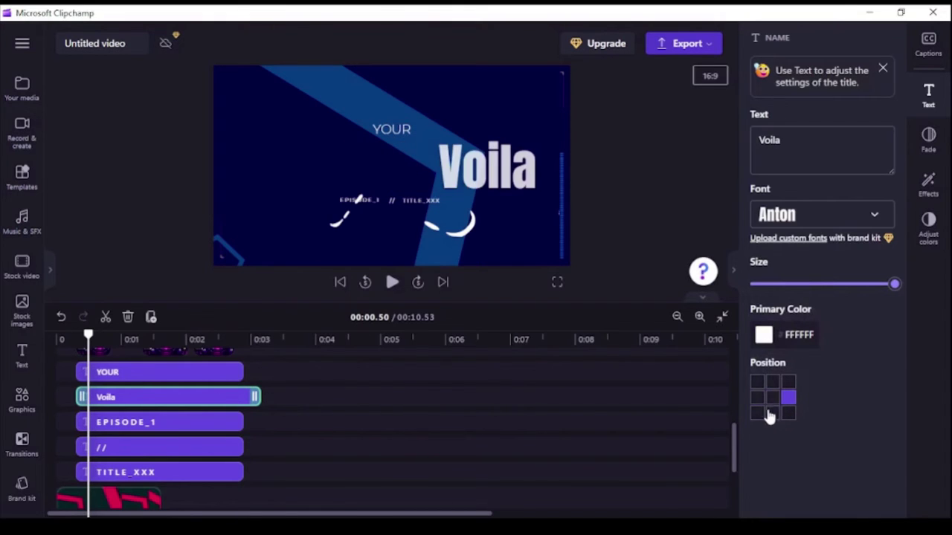
{"action": "left_click", "coordinate": [773, 383]}
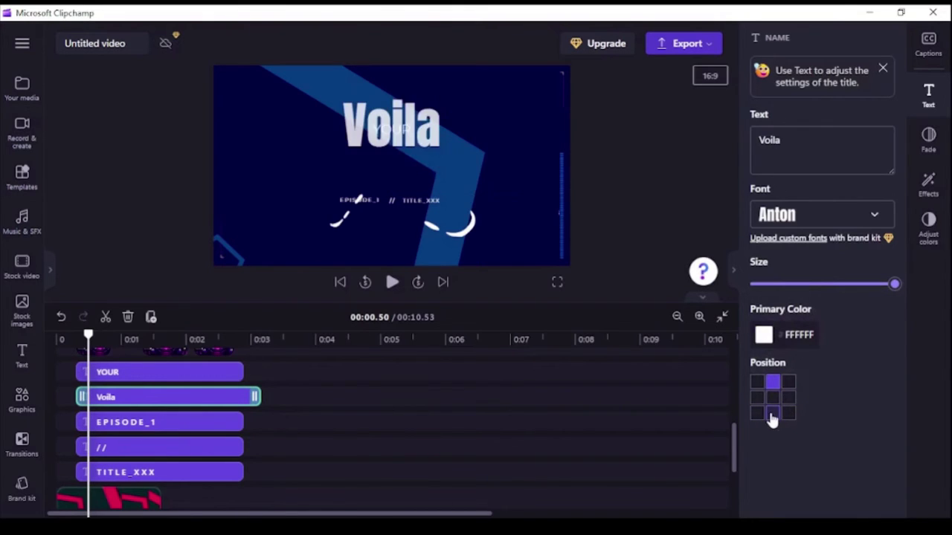
{"action": "left_click", "coordinate": [773, 413]}
{"action": "left_click", "coordinate": [757, 383]}
{"action": "left_click", "coordinate": [786, 383]}
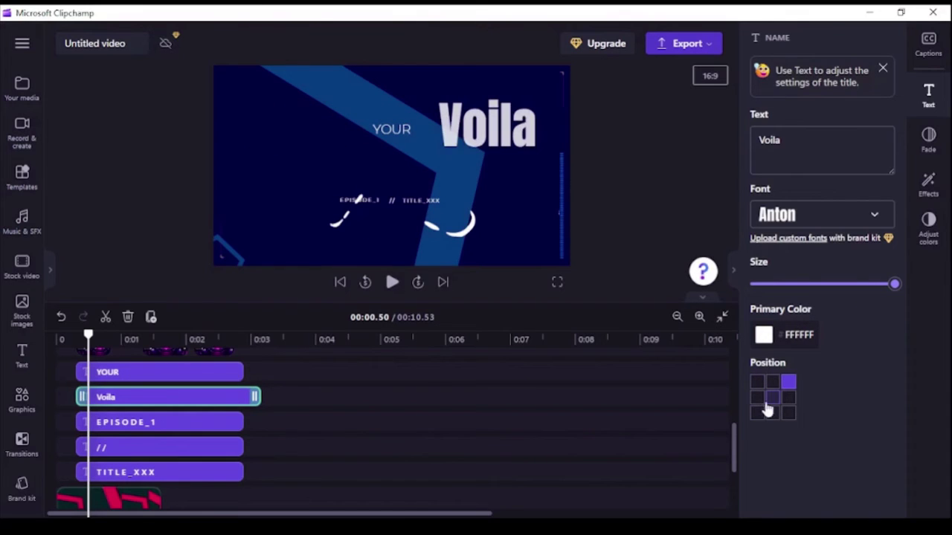
{"action": "left_click", "coordinate": [758, 399]}
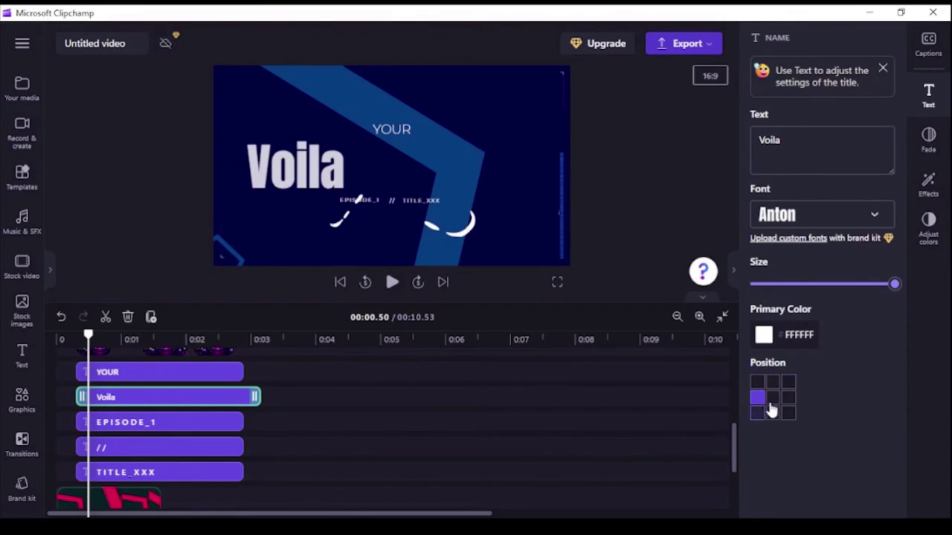
{"action": "left_click", "coordinate": [772, 398]}
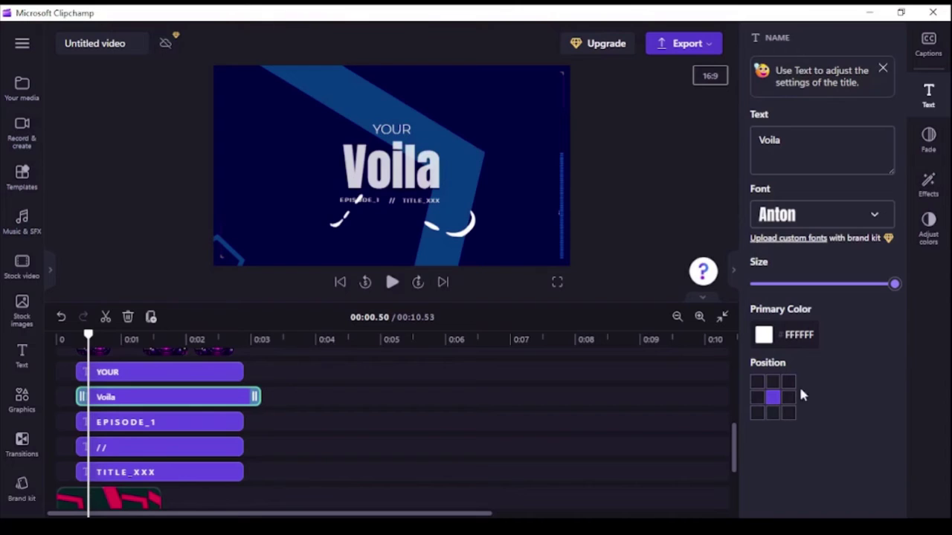
{"action": "left_click", "coordinate": [928, 186]}
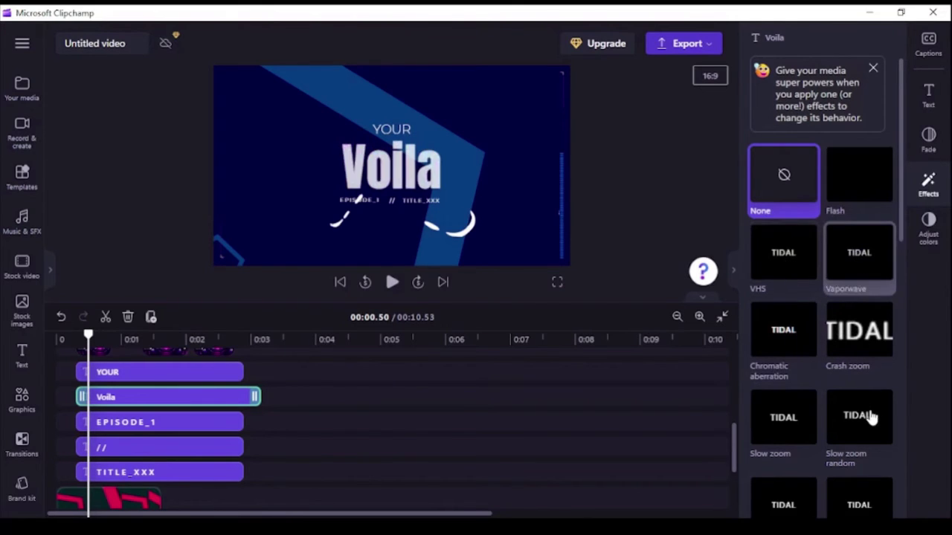
{"action": "left_click", "coordinate": [929, 223]}
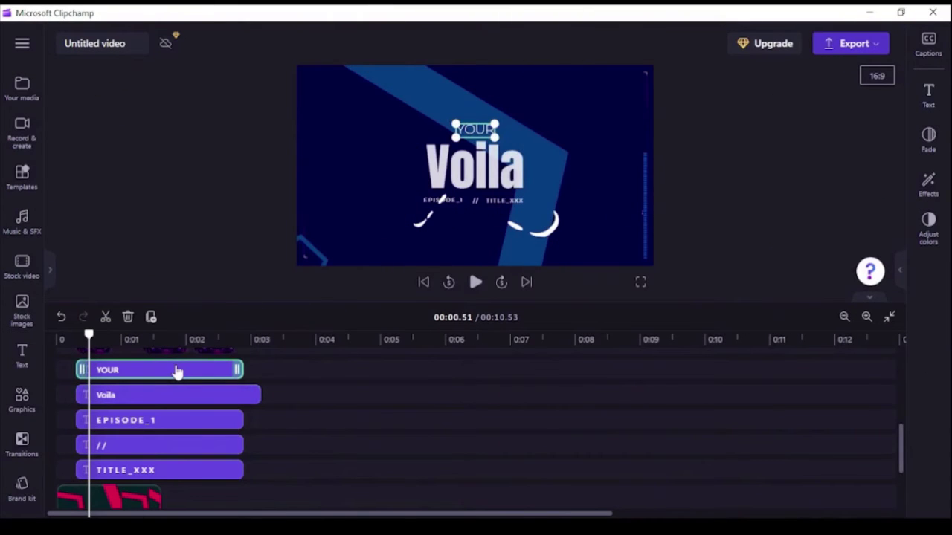
Step: Delete the YOUR, EPISODE_1, // and TITLE_XXX text clips, leaving only Voila
{"action": "left_click", "coordinate": [130, 318]}
{"action": "left_click", "coordinate": [121, 395]}
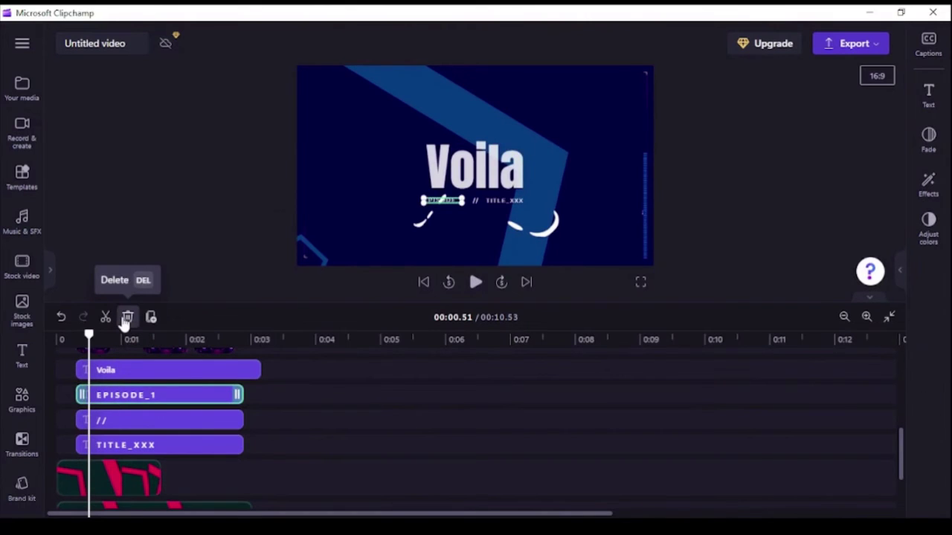
{"action": "left_click", "coordinate": [126, 318]}
{"action": "left_click", "coordinate": [130, 395]}
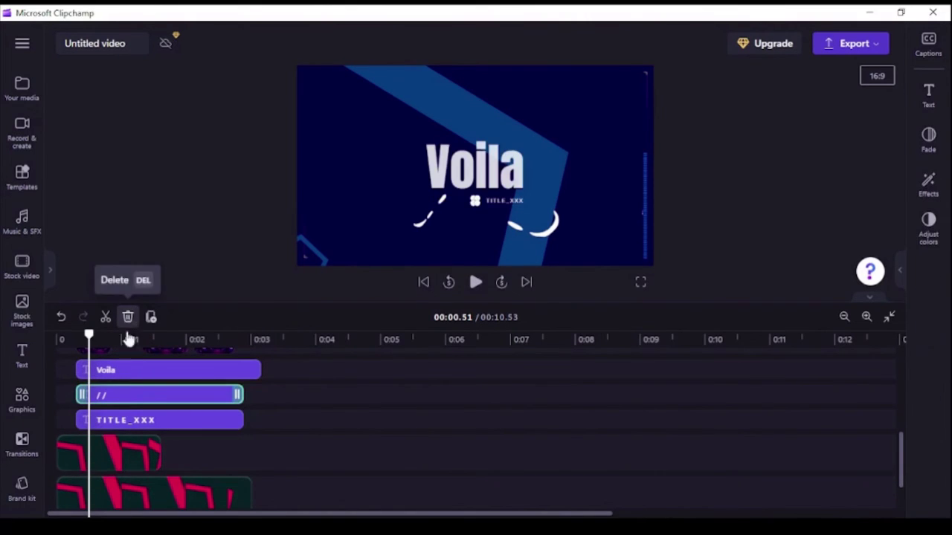
{"action": "left_click", "coordinate": [127, 318]}
{"action": "left_click", "coordinate": [123, 395]}
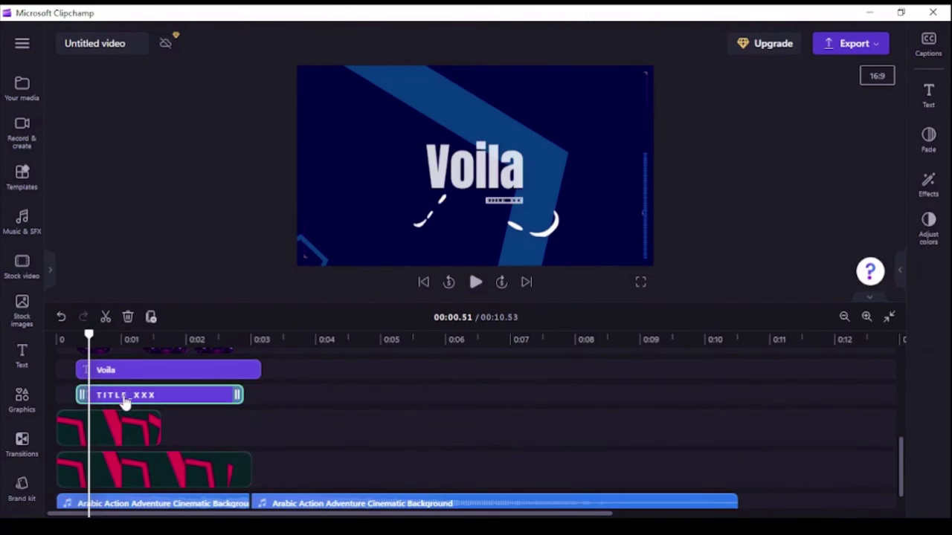
{"action": "left_click", "coordinate": [127, 317]}
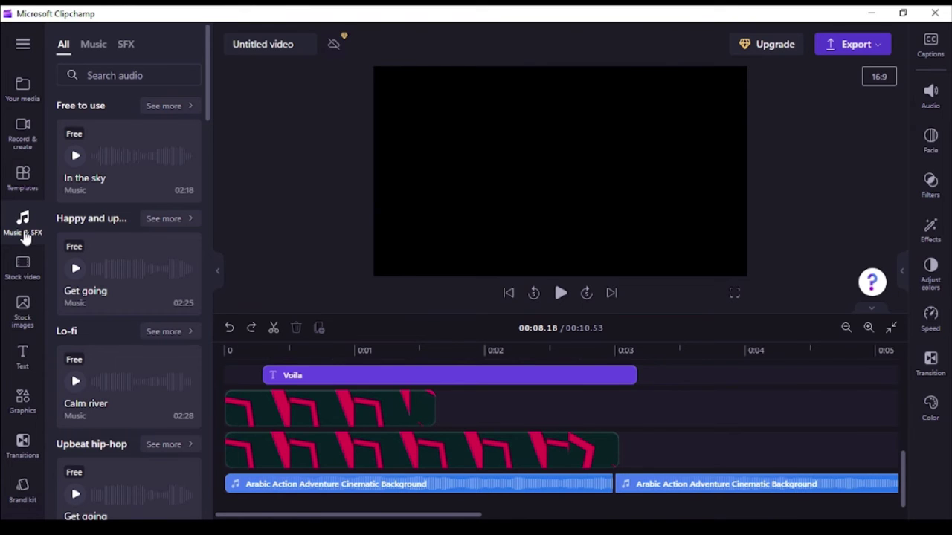
Step: Drag Voila music.mp3 from the project folder into Clipchamp's Your media panel
{"action": "left_click_drag", "start_coordinate": [207, 129], "coordinate": [219, 325]}
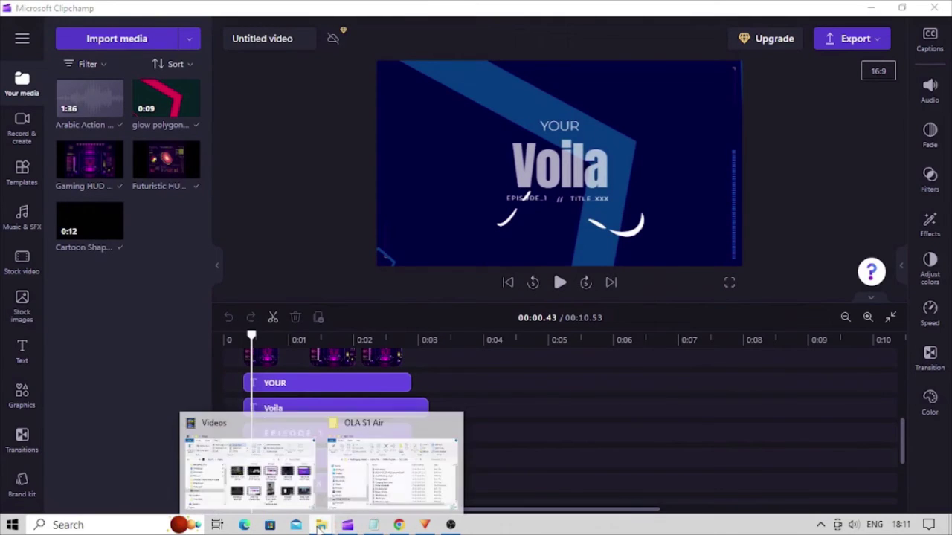
{"action": "left_click", "coordinate": [393, 456]}
{"action": "left_click_drag", "start_coordinate": [447, 121], "coordinate": [614, 87]}
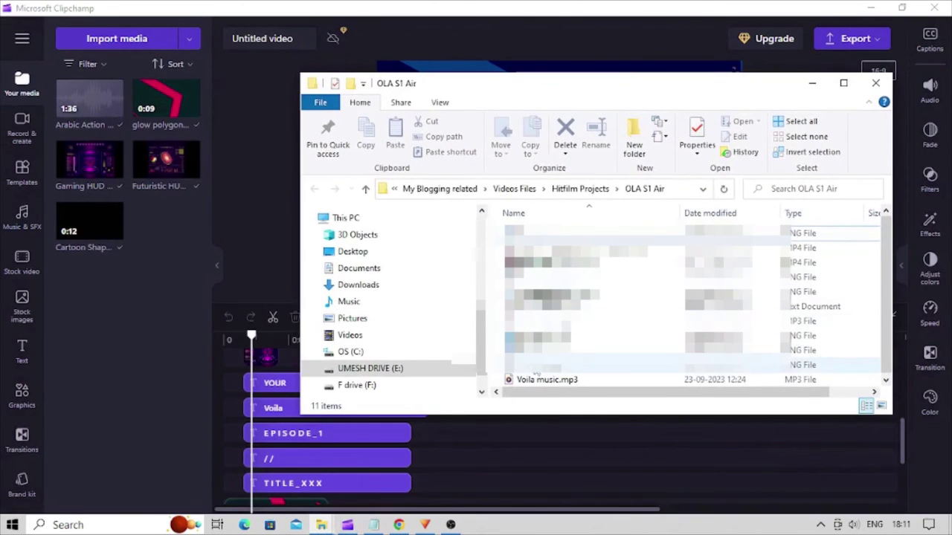
{"action": "mouse_move", "coordinate": [520, 380]}
{"action": "left_mouse_down"}
{"action": "mouse_move", "coordinate": [107, 318]}
{"action": "mouse_move", "coordinate": [104, 308]}
{"action": "left_mouse_up"}
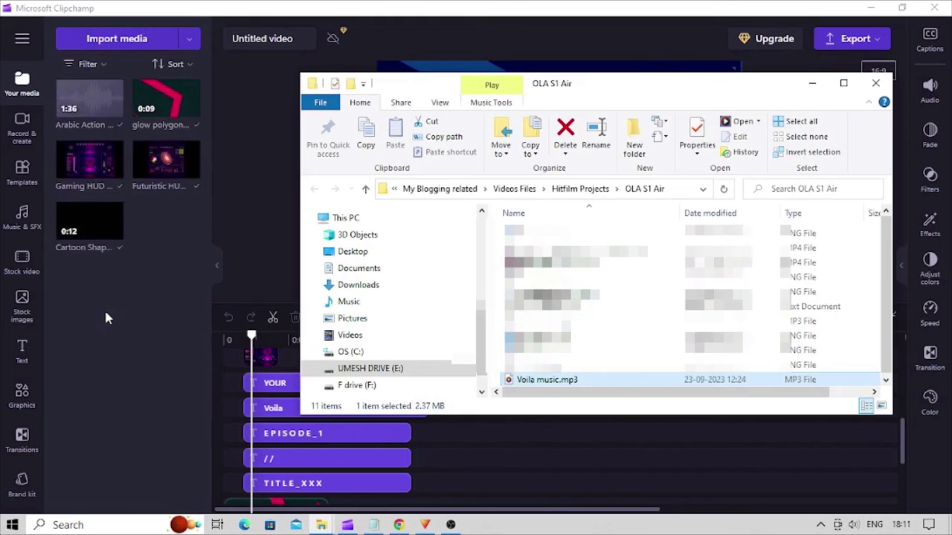
{"action": "left_click", "coordinate": [812, 82]}
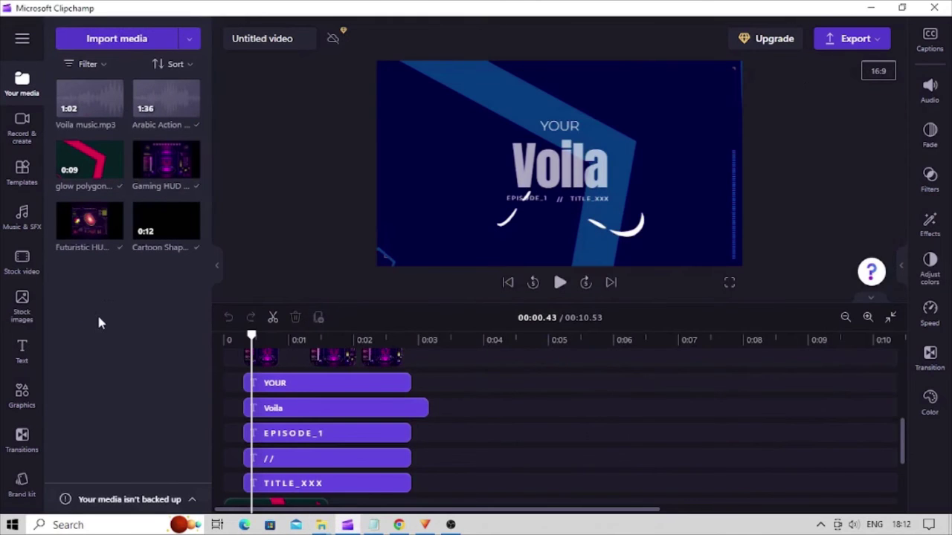
Step: Swap the first music clip for Voila music.mp3 and stretch it to 16.35 seconds
{"action": "left_click_drag", "start_coordinate": [901, 431], "coordinate": [901, 471]}
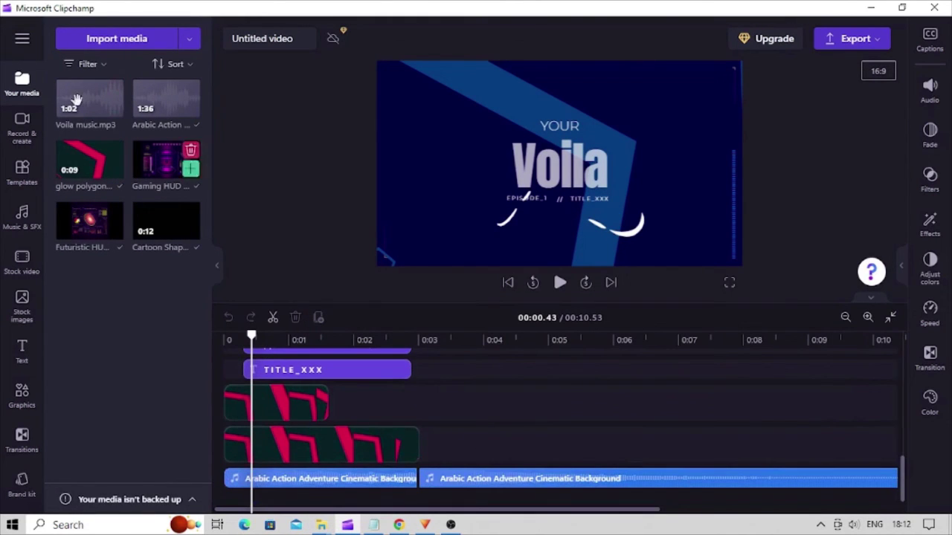
{"action": "left_click_drag", "start_coordinate": [70, 94], "coordinate": [268, 483]}
{"action": "mouse_move", "coordinate": [409, 478]}
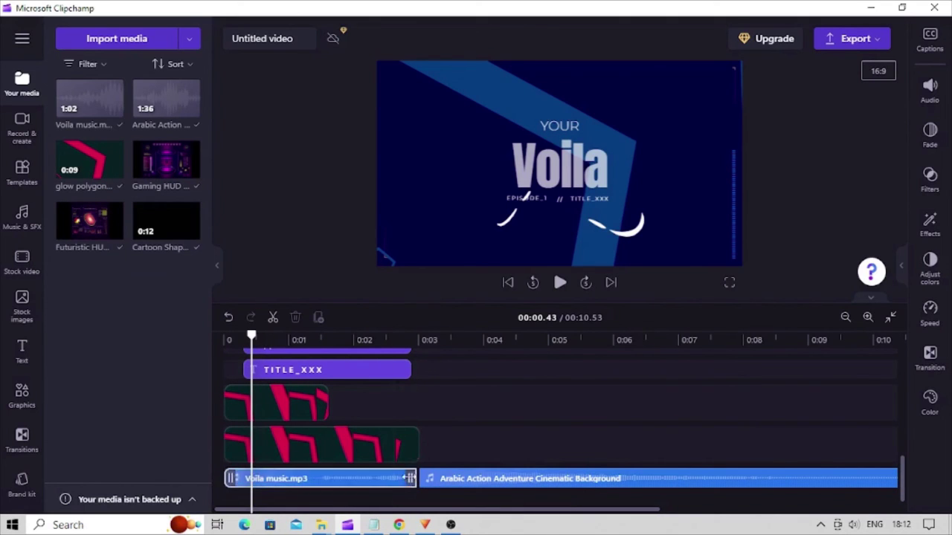
{"action": "left_click_drag", "start_coordinate": [415, 479], "coordinate": [792, 480]}
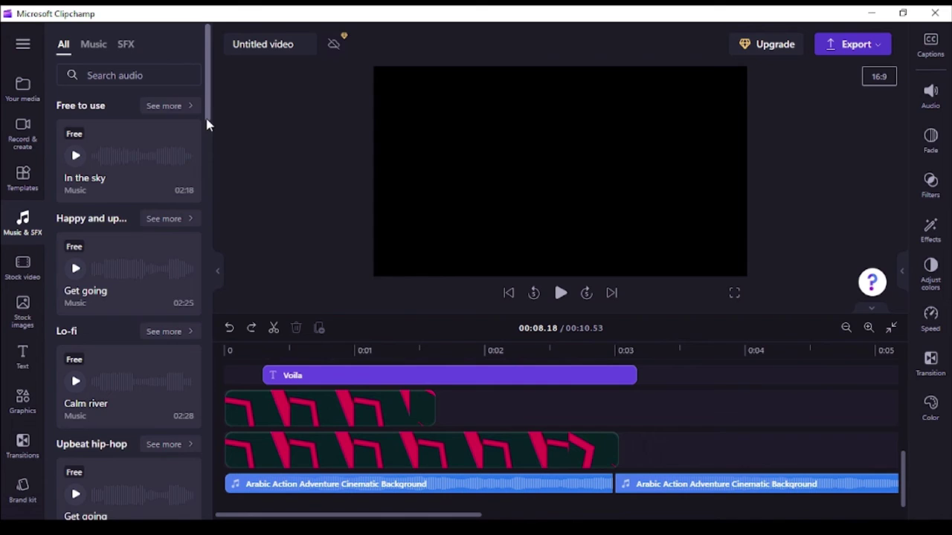
Step: Swap the Arabic background music for the 'All hyped up' Beats track on the audio track
{"action": "left_click_drag", "start_coordinate": [207, 119], "coordinate": [218, 324]}
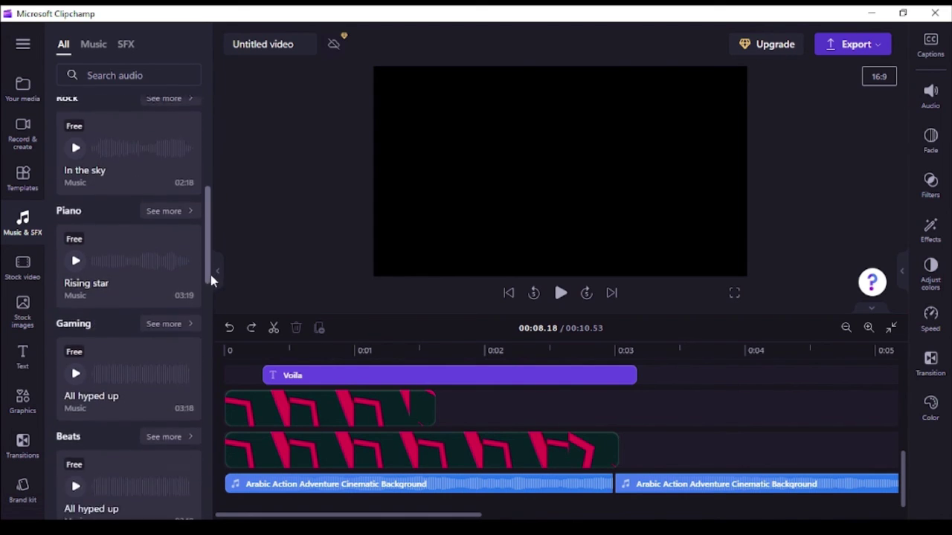
{"action": "mouse_move", "coordinate": [128, 253]}
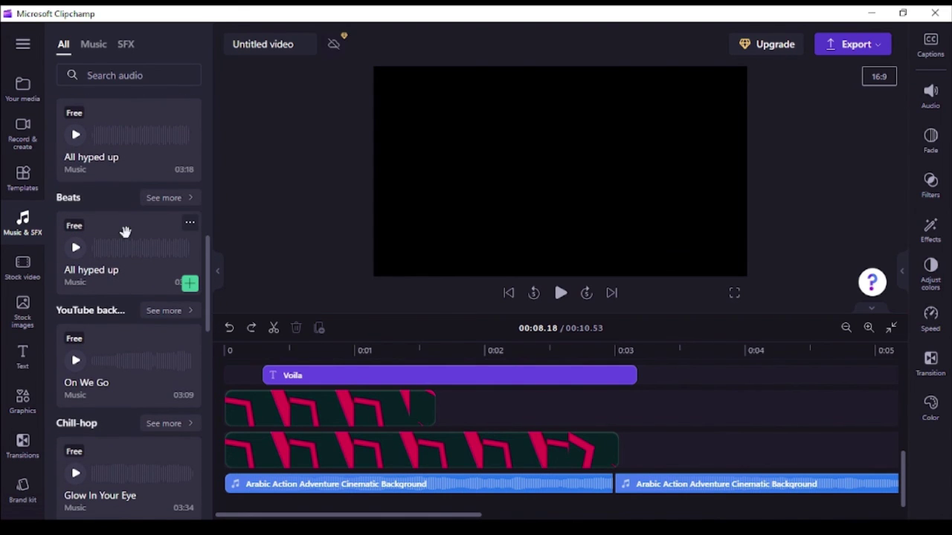
{"action": "left_click_drag", "start_coordinate": [111, 270], "coordinate": [306, 499]}
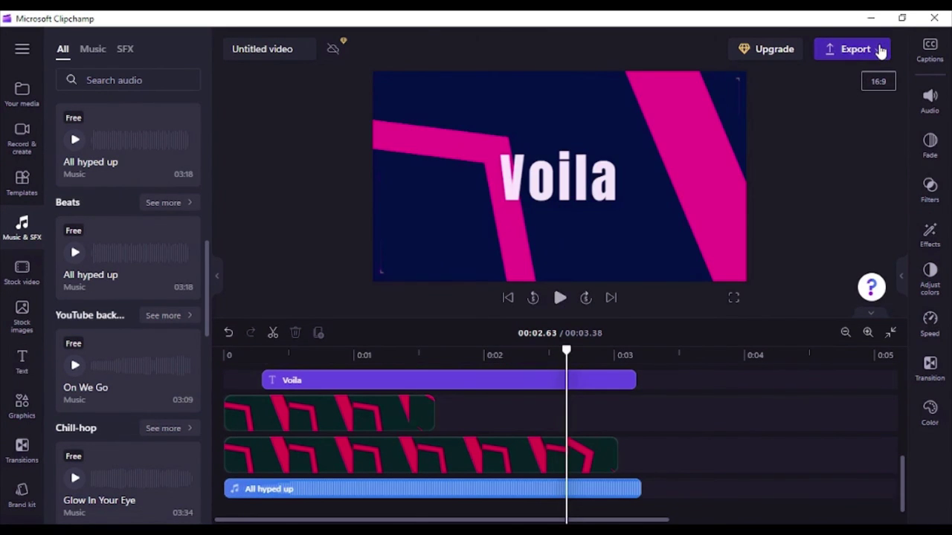
Step: Export the 3.38-second Voila intro as an MP4 at a chosen quality
{"action": "left_click", "coordinate": [881, 50]}
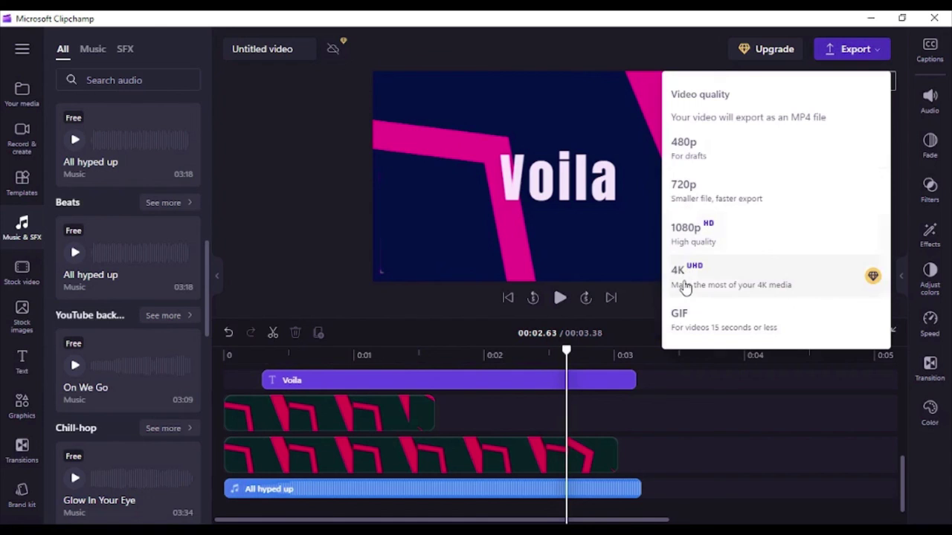
{"action": "left_click", "coordinate": [699, 192]}
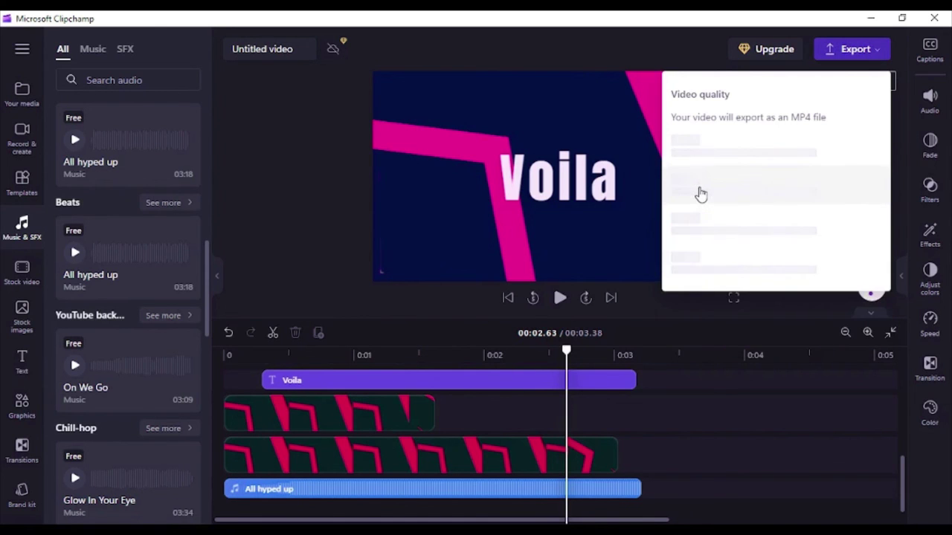